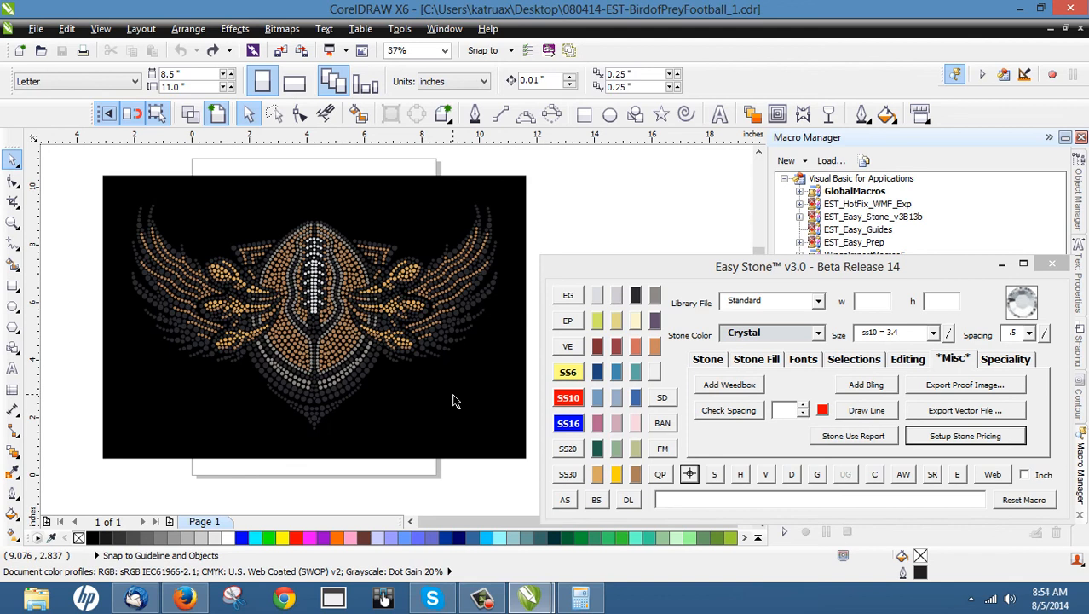
# - Delete the black background rectangle behind the winged football rhinestone design
pyautogui.click(522, 205)
pyautogui.press('Delete')
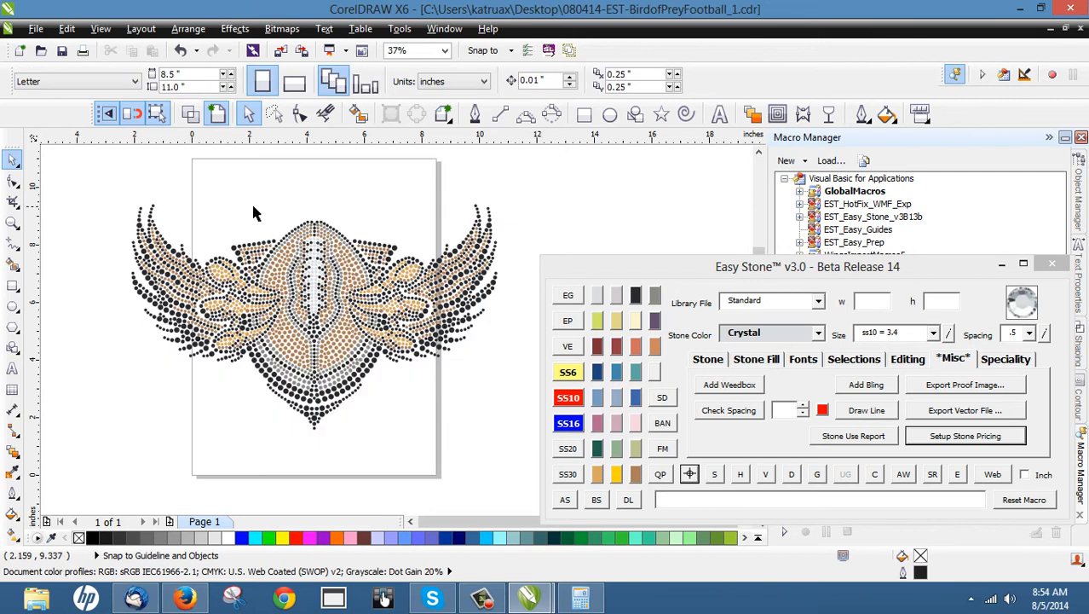
# - Recolor the brown stones in the football's upper portion to Capri Blue, using a sampled brown stone and a freehand selection
pyautogui.scroll(1, 274, 246)
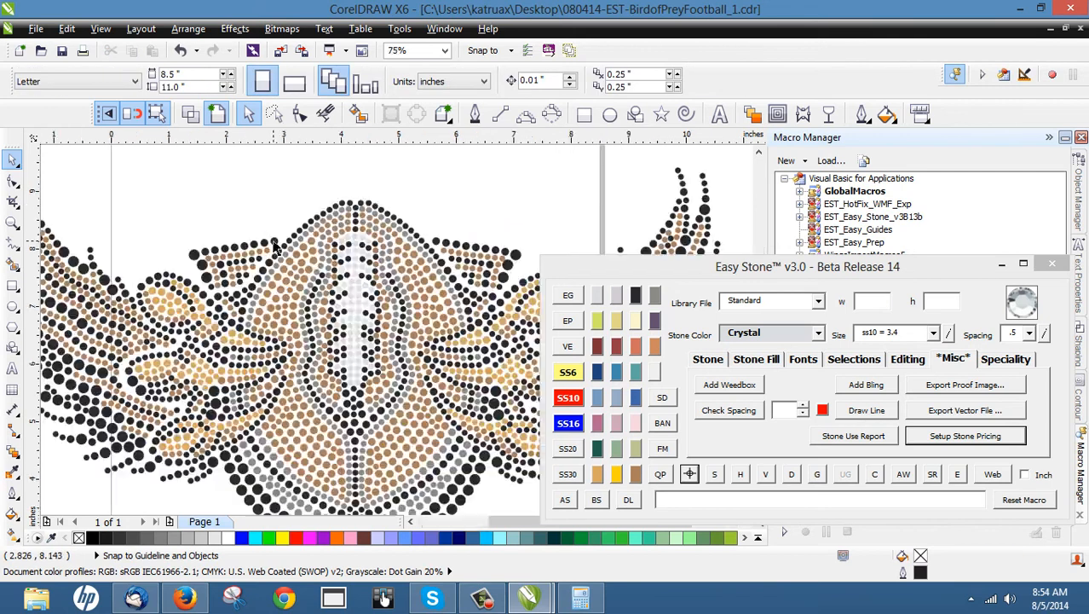
pyautogui.click(314, 266)
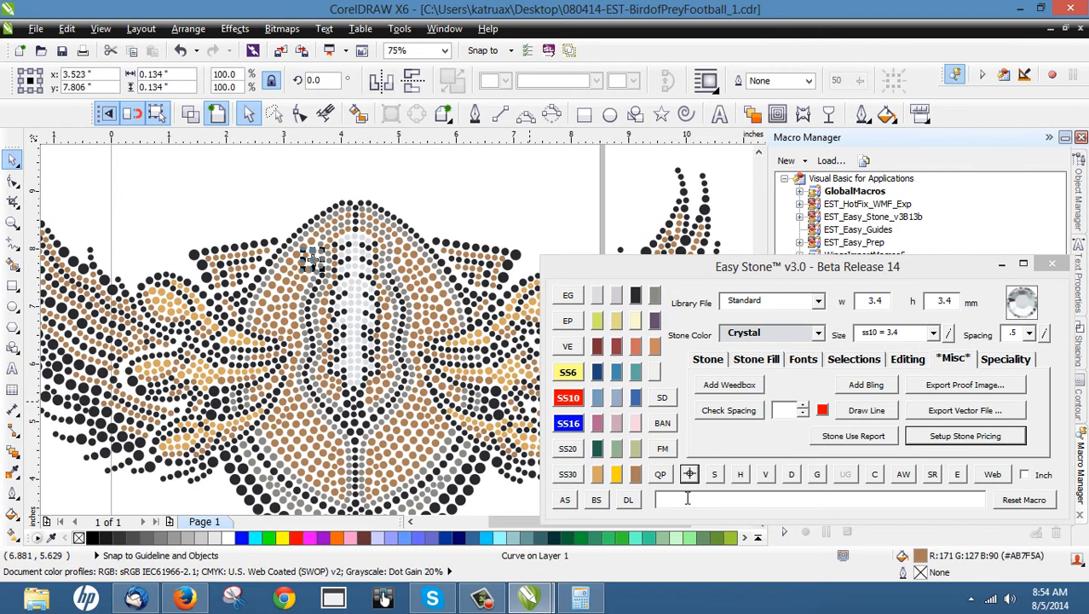
pyautogui.click(689, 474)
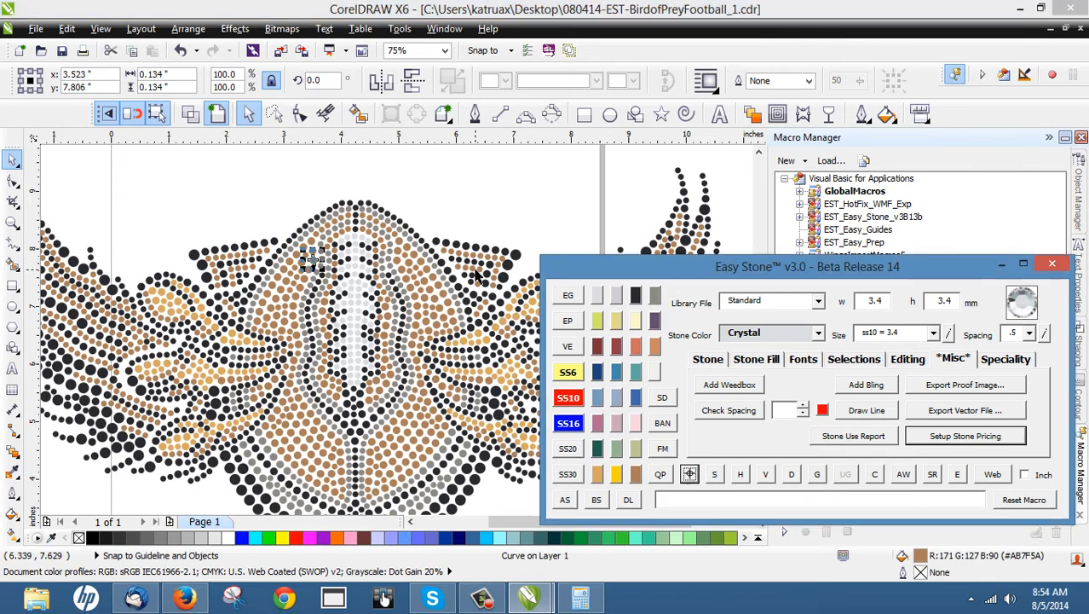
pyautogui.click(452, 199)
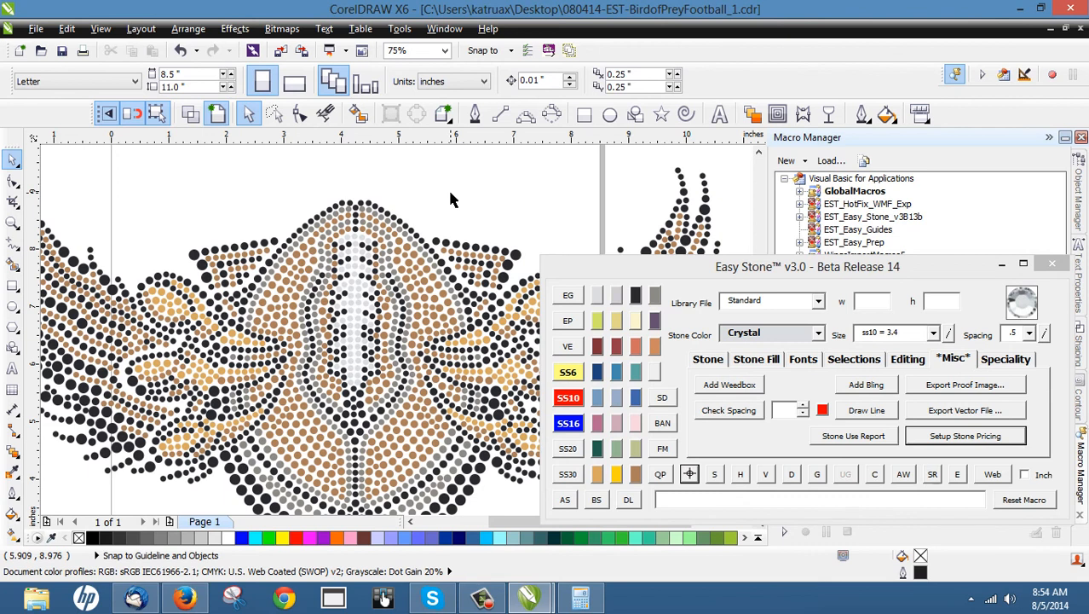
pyautogui.click(274, 113)
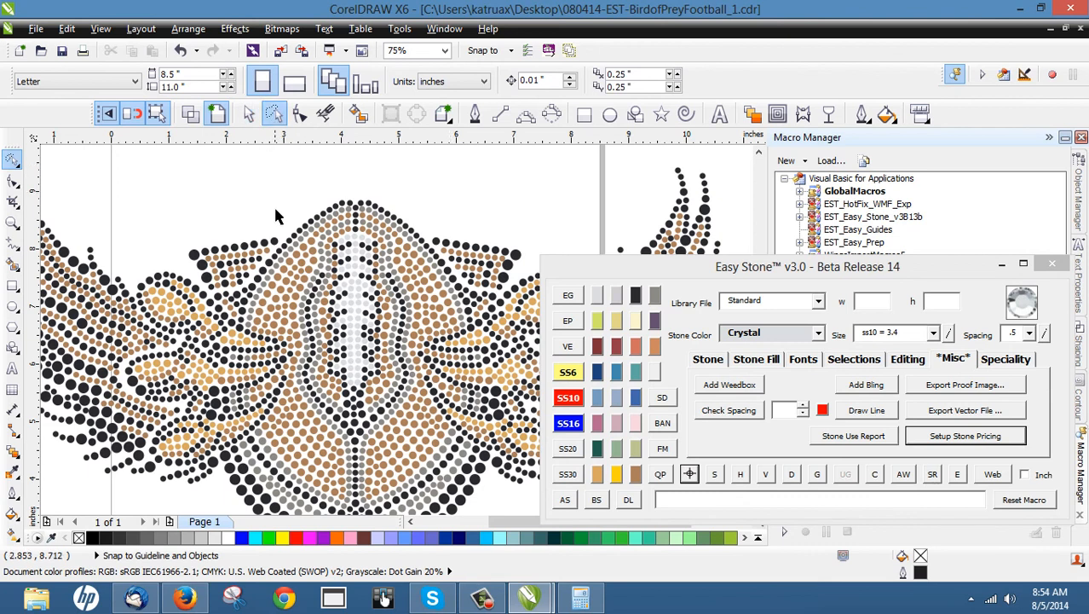
pyautogui.moveTo(290, 222)
pyautogui.mouseDown()
pyautogui.moveTo(367, 190)
pyautogui.moveTo(413, 225)
pyautogui.moveTo(467, 294)
pyautogui.moveTo(473, 333)
pyautogui.moveTo(398, 356)
pyautogui.moveTo(407, 438)
pyautogui.moveTo(371, 464)
pyautogui.moveTo(306, 458)
pyautogui.moveTo(289, 437)
pyautogui.moveTo(294, 345)
pyautogui.moveTo(241, 320)
pyautogui.moveTo(280, 243)
pyautogui.mouseUp()
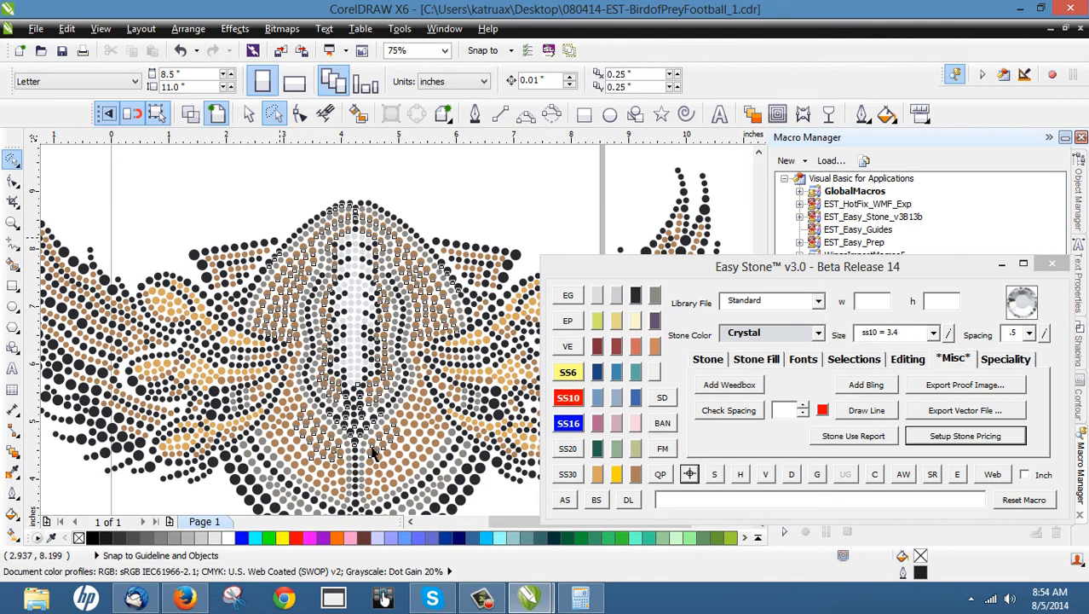
pyautogui.click(714, 475)
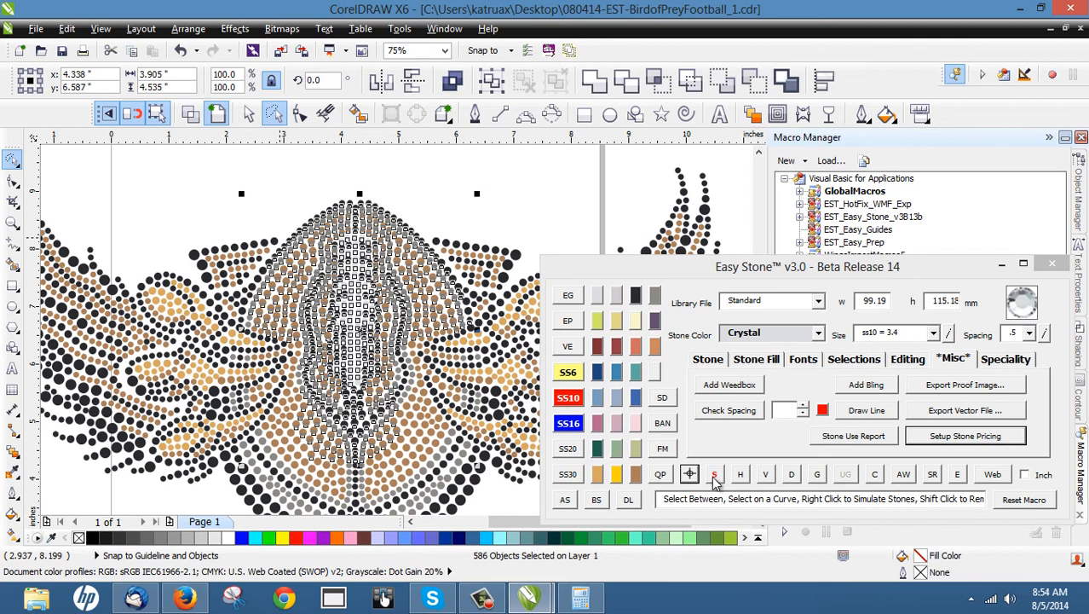
pyautogui.click(714, 477)
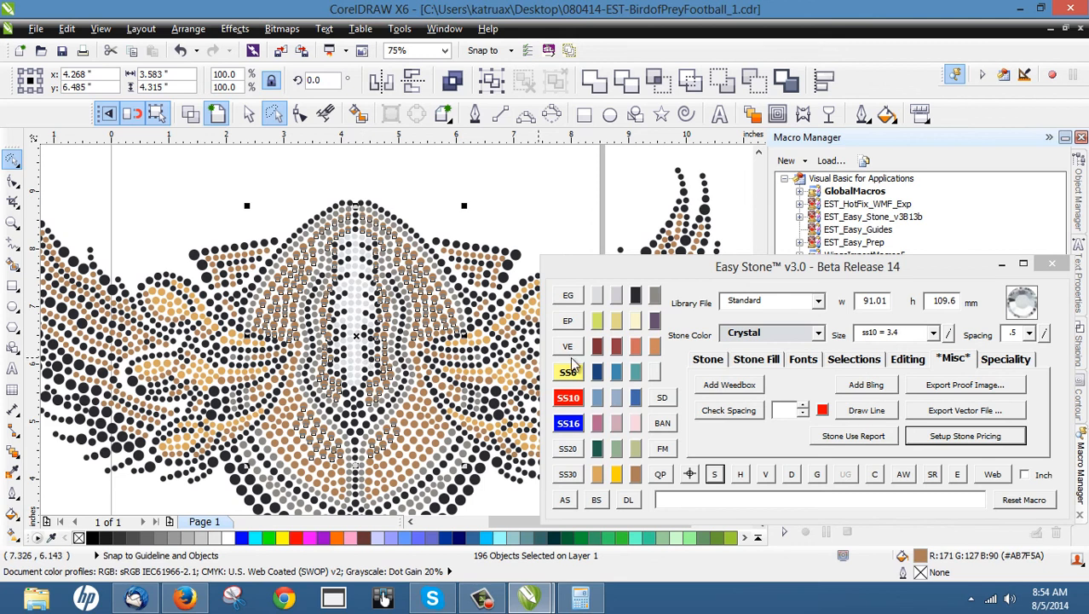
pyautogui.click(616, 374)
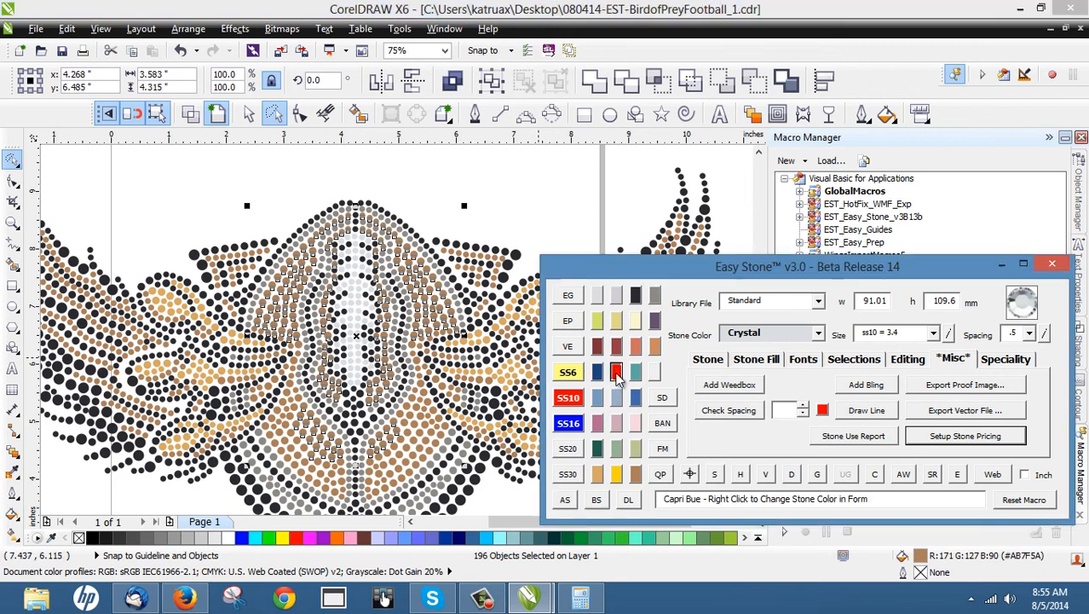
pyautogui.click(420, 170)
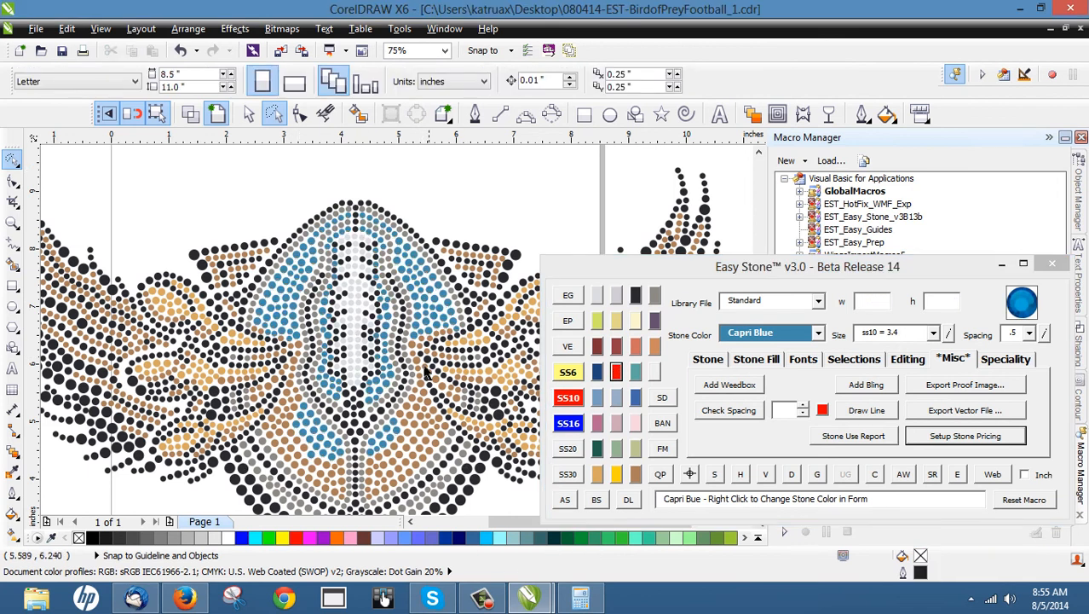
# - Select the missed brown stones along the football's left edge and between the adjoining feather tips, and recolor them Capri Blue
pyautogui.click(276, 342)
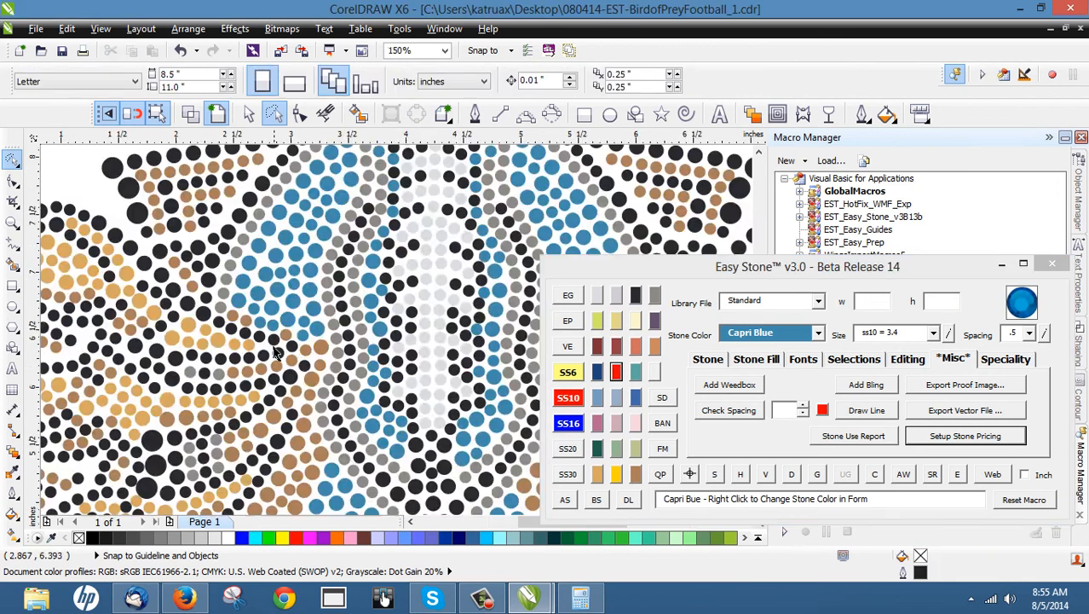
pyautogui.click(258, 355)
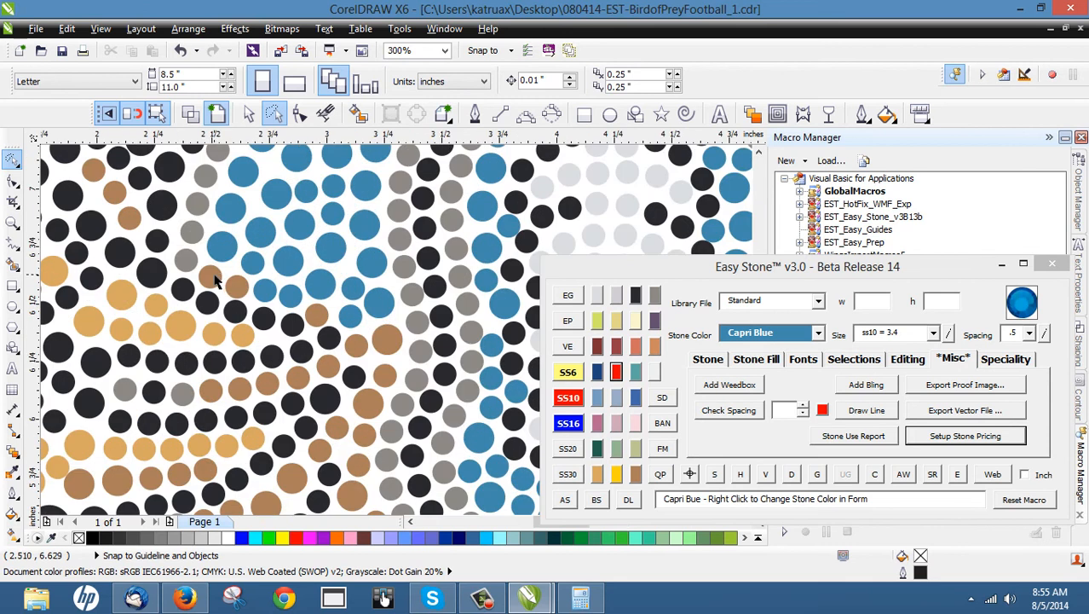
pyautogui.click(215, 281)
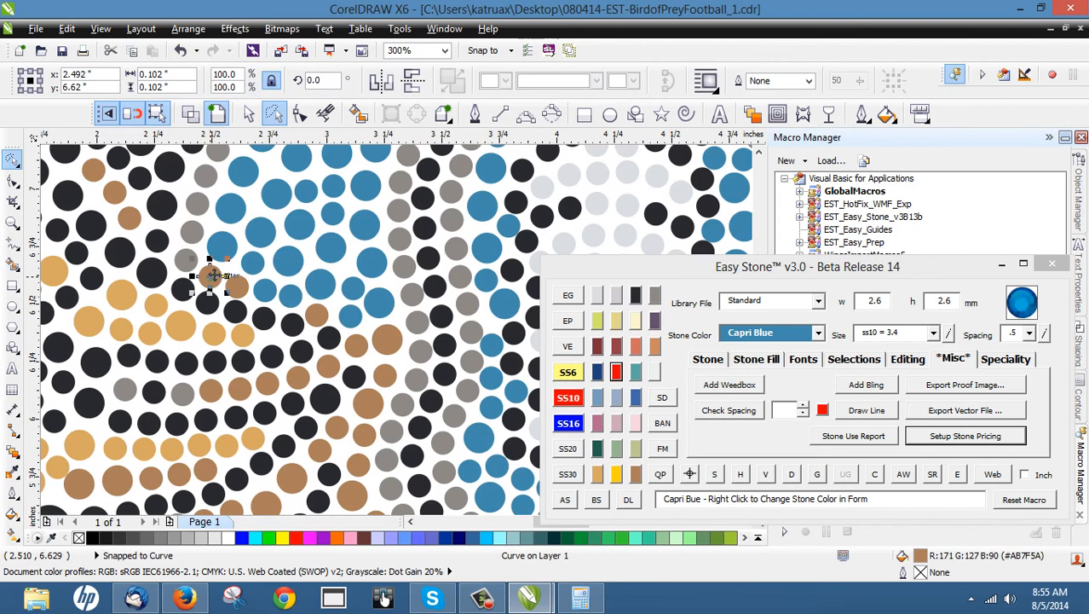
pyautogui.keyDown('shift'); pyautogui.click(237, 286); pyautogui.keyUp('shift')
pyautogui.keyDown('shift'); pyautogui.click(318, 315); pyautogui.keyUp('shift')
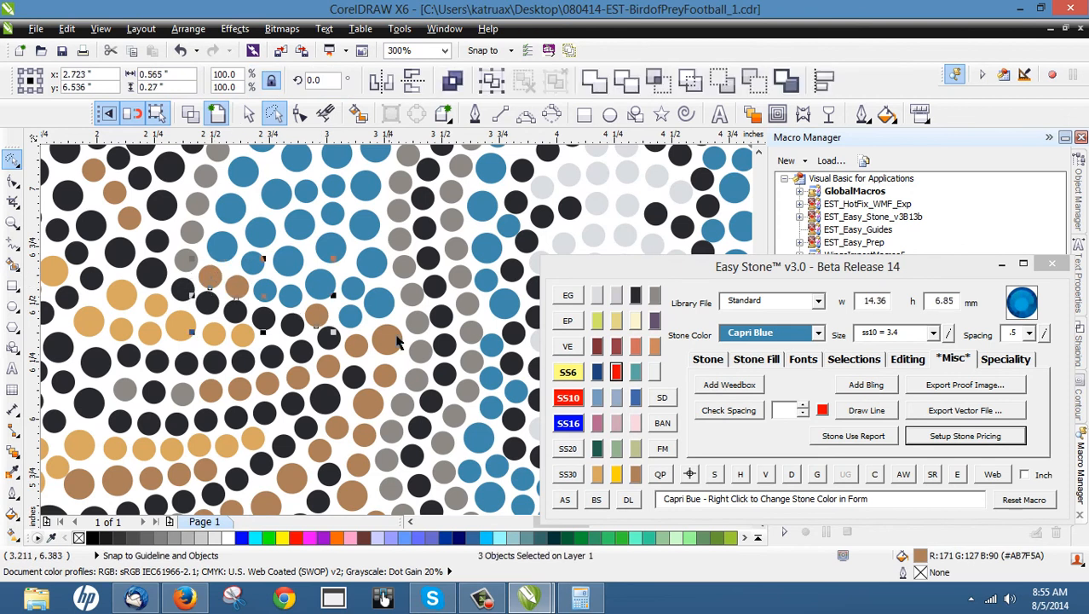
pyautogui.keyDown('shift'); pyautogui.click(386, 338); pyautogui.keyUp('shift')
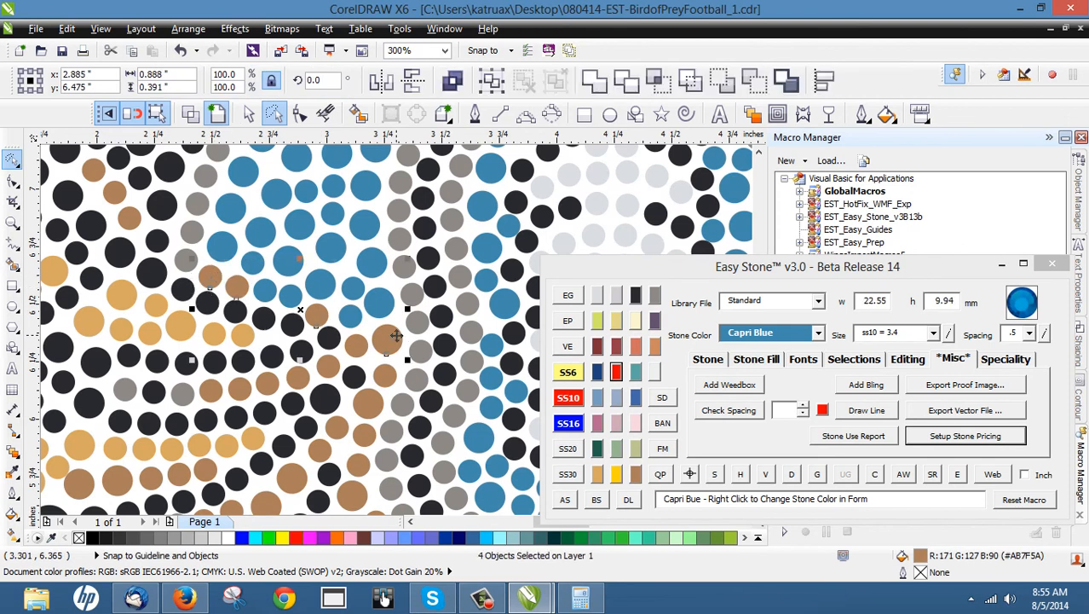
pyautogui.keyDown('shift'); pyautogui.click(354, 358); pyautogui.keyUp('shift')
pyautogui.keyDown('shift'); pyautogui.click(332, 368); pyautogui.keyUp('shift')
pyautogui.keyDown('shift'); pyautogui.click(298, 382); pyautogui.keyUp('shift')
pyautogui.keyDown('shift'); pyautogui.click(269, 386); pyautogui.keyUp('shift')
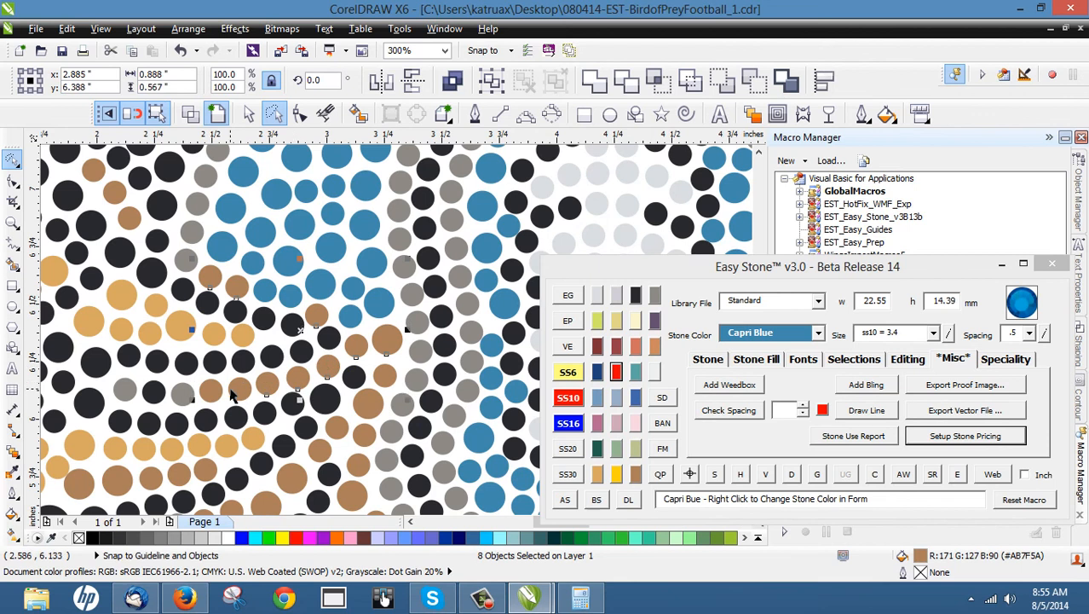
pyautogui.keyDown('shift'); pyautogui.click(235, 390); pyautogui.keyUp('shift')
pyautogui.keyDown('shift'); pyautogui.click(216, 392); pyautogui.keyUp('shift')
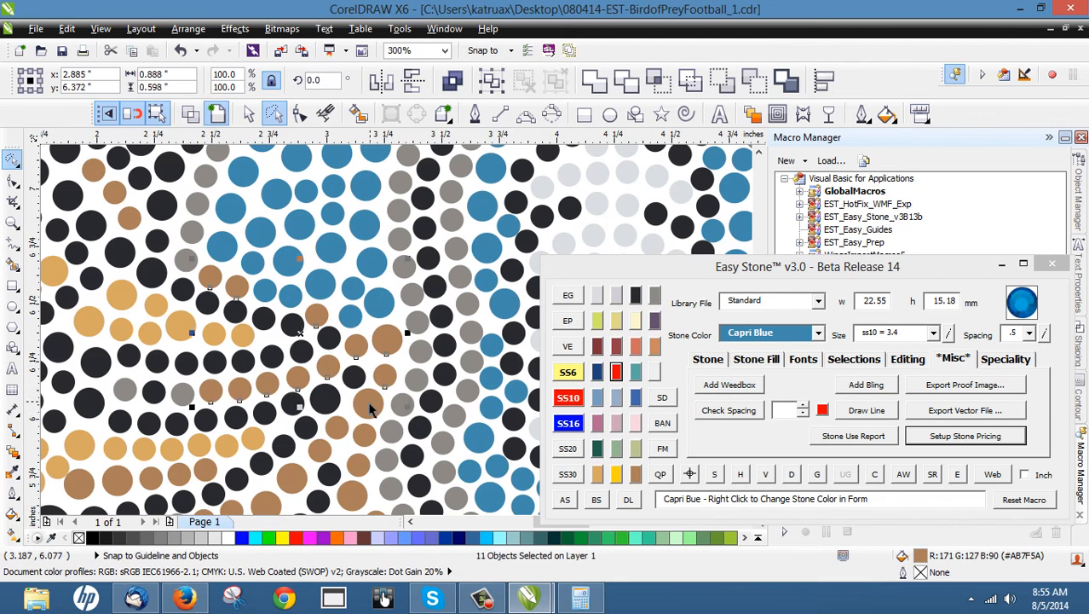
pyautogui.keyDown('shift'); pyautogui.click(369, 406); pyautogui.keyUp('shift')
pyautogui.keyDown('shift'); pyautogui.click(367, 435); pyautogui.keyUp('shift')
pyautogui.keyDown('shift'); pyautogui.click(340, 431); pyautogui.keyUp('shift')
pyautogui.keyDown('shift'); pyautogui.click(327, 452); pyautogui.keyUp('shift')
pyautogui.keyDown('shift'); pyautogui.click(325, 448); pyautogui.keyUp('shift')
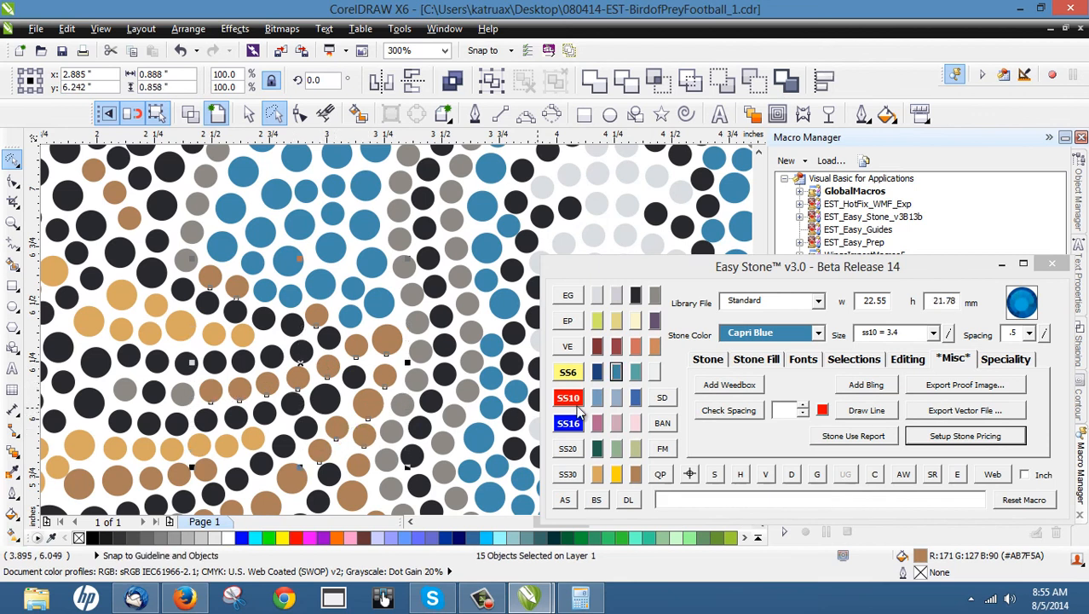
pyautogui.click(618, 373)
pyautogui.click(354, 368)
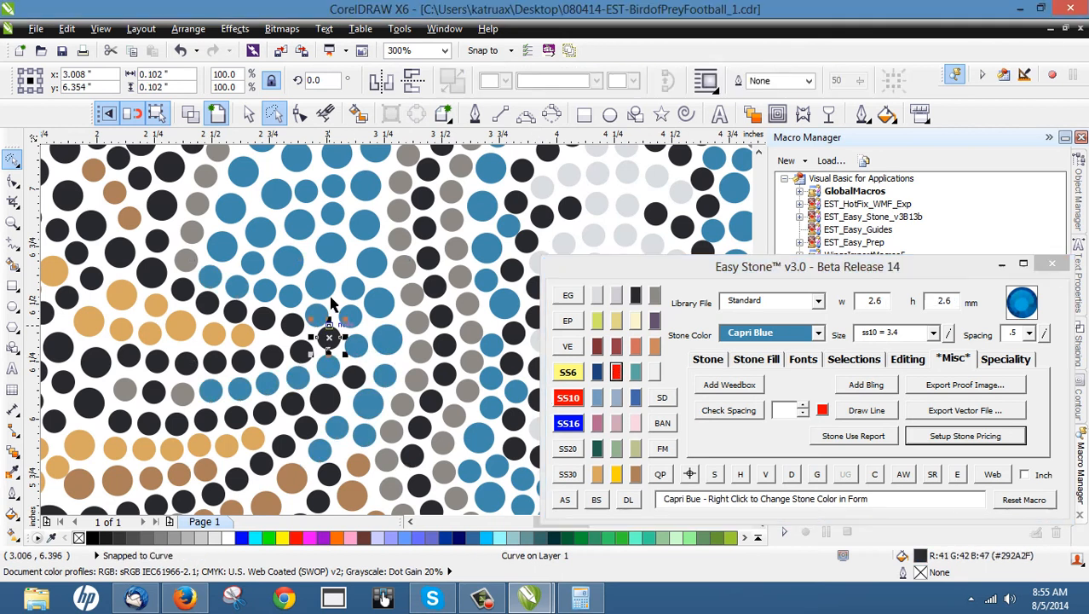
# - Recolor the brown stones in the football's lower portion to Capri Blue, using a sampled brown stone and a freehand selection
pyautogui.scroll(-3, 331, 333)
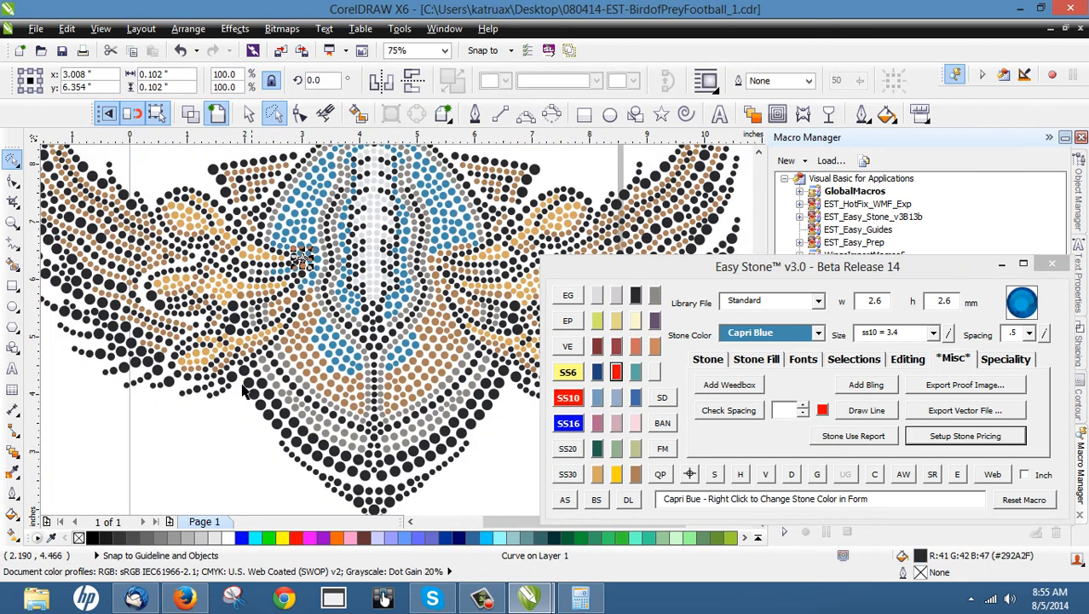
pyautogui.click(188, 472)
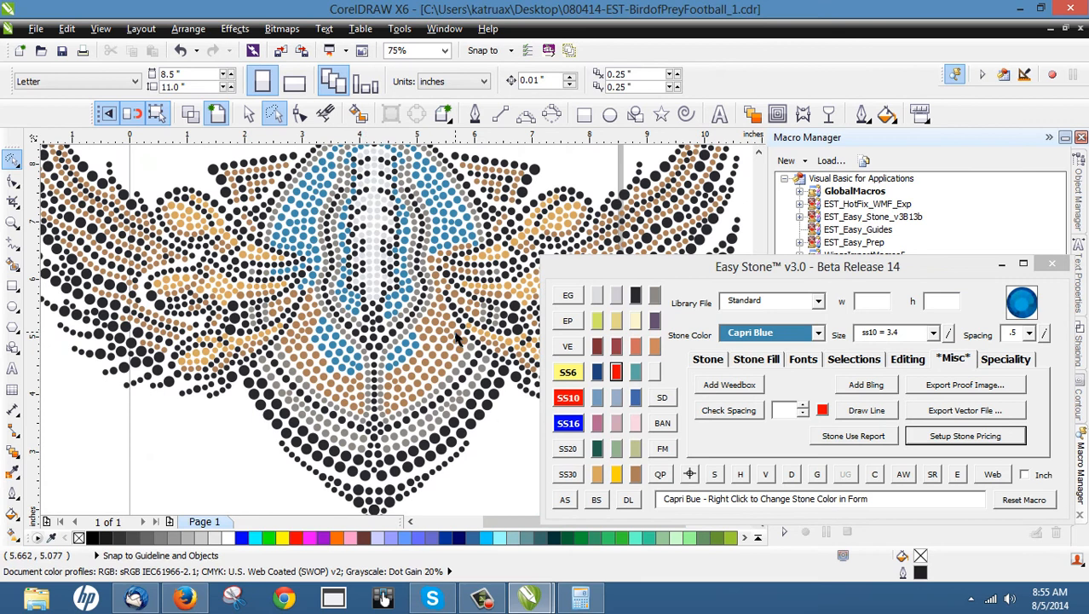
pyautogui.click(418, 375)
pyautogui.click(515, 499)
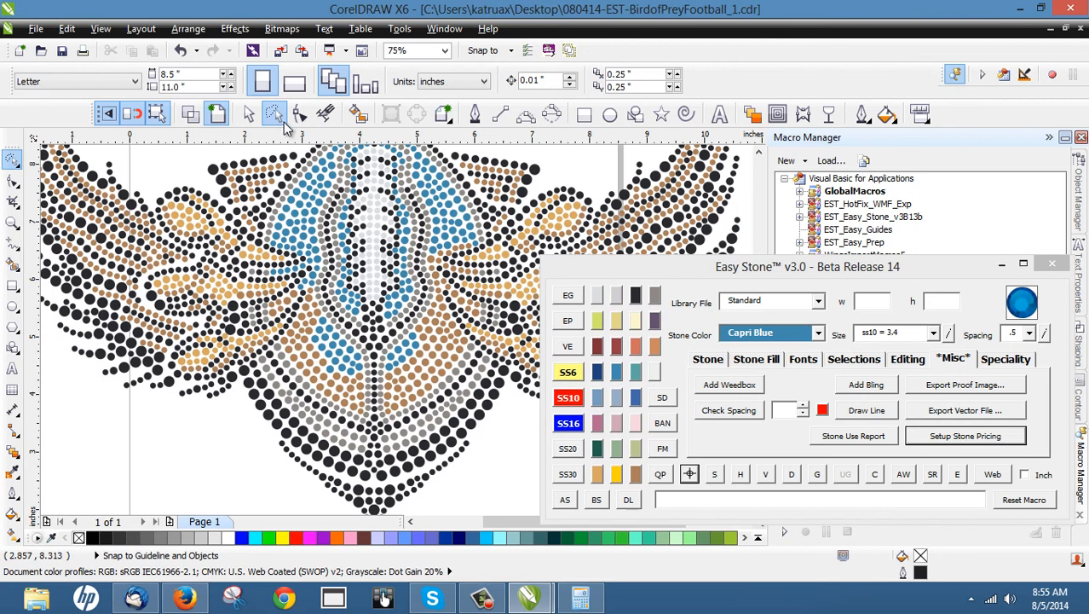
pyautogui.moveTo(501, 479)
pyautogui.mouseDown()
pyautogui.moveTo(479, 352)
pyautogui.moveTo(451, 303)
pyautogui.moveTo(472, 321)
pyautogui.moveTo(484, 308)
pyautogui.moveTo(434, 258)
pyautogui.moveTo(393, 282)
pyautogui.moveTo(321, 283)
pyautogui.moveTo(278, 336)
pyautogui.moveTo(273, 357)
pyautogui.moveTo(300, 426)
pyautogui.moveTo(382, 474)
pyautogui.mouseUp()
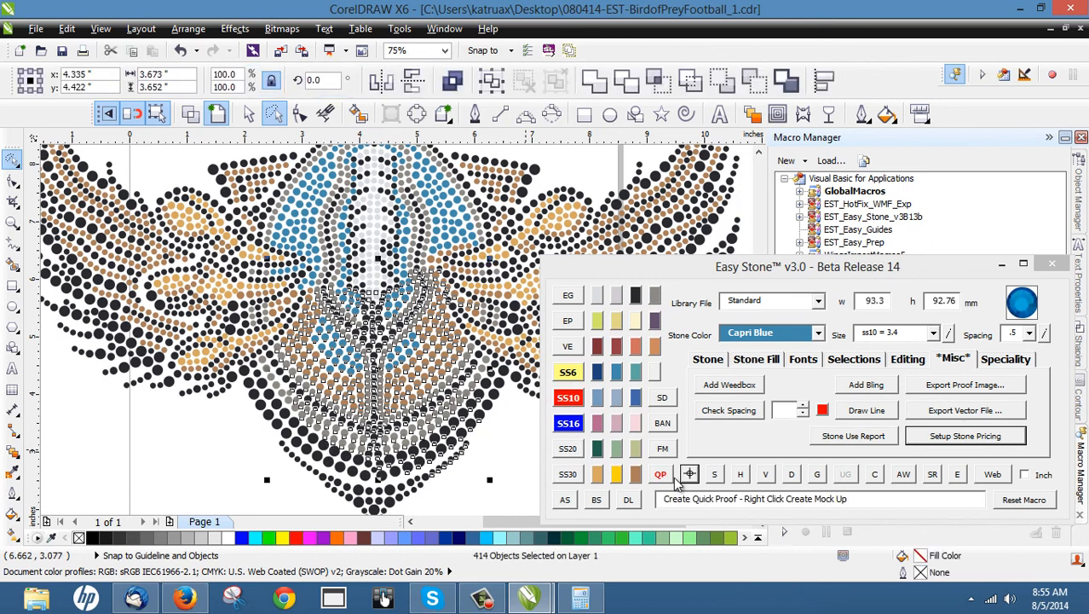
pyautogui.click(716, 477)
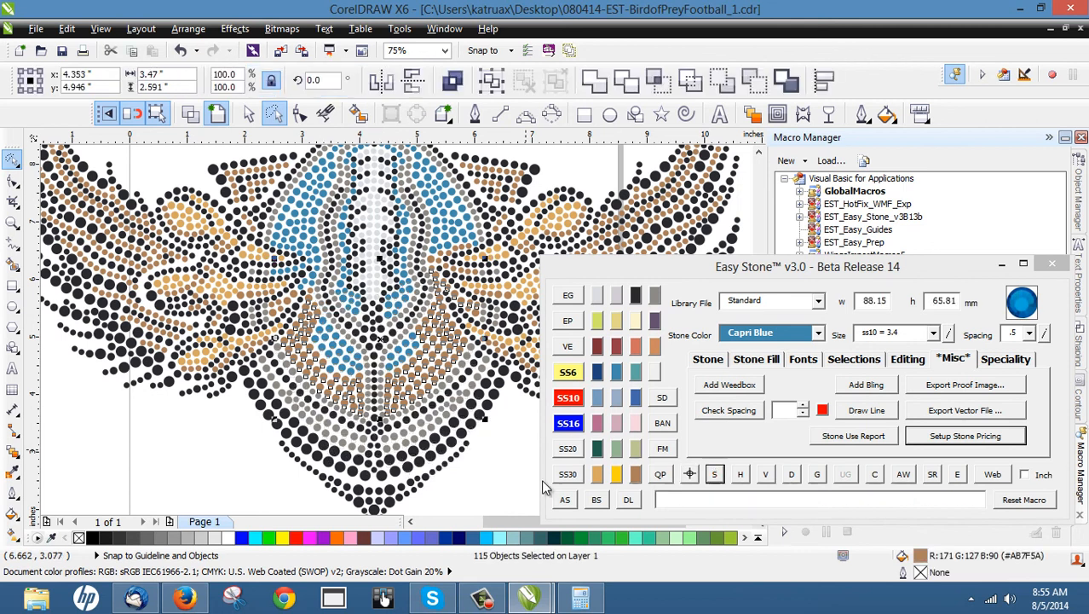
pyautogui.click(616, 372)
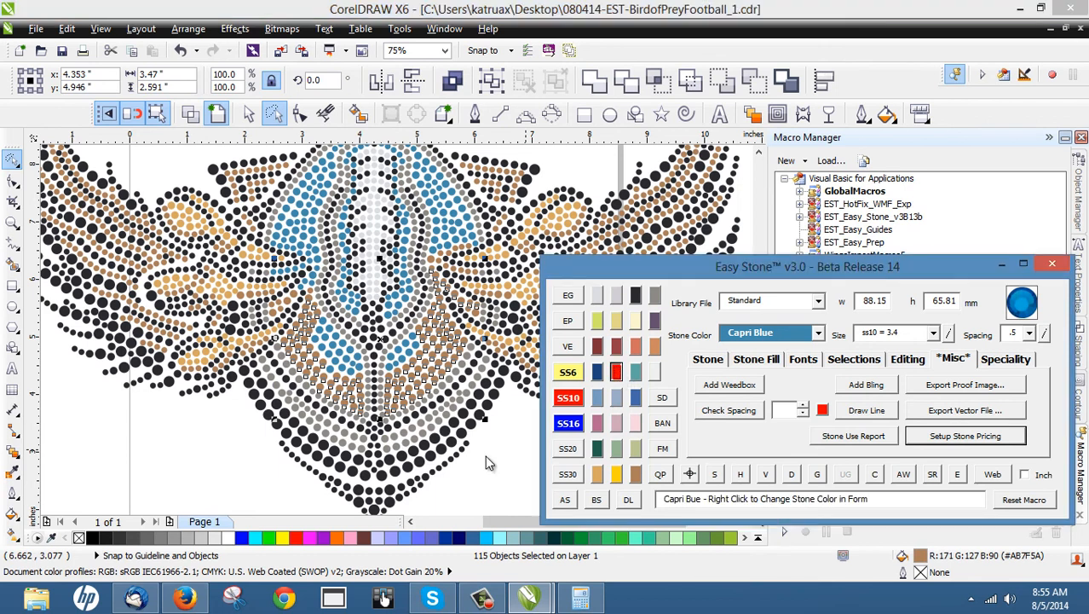
pyautogui.click(484, 473)
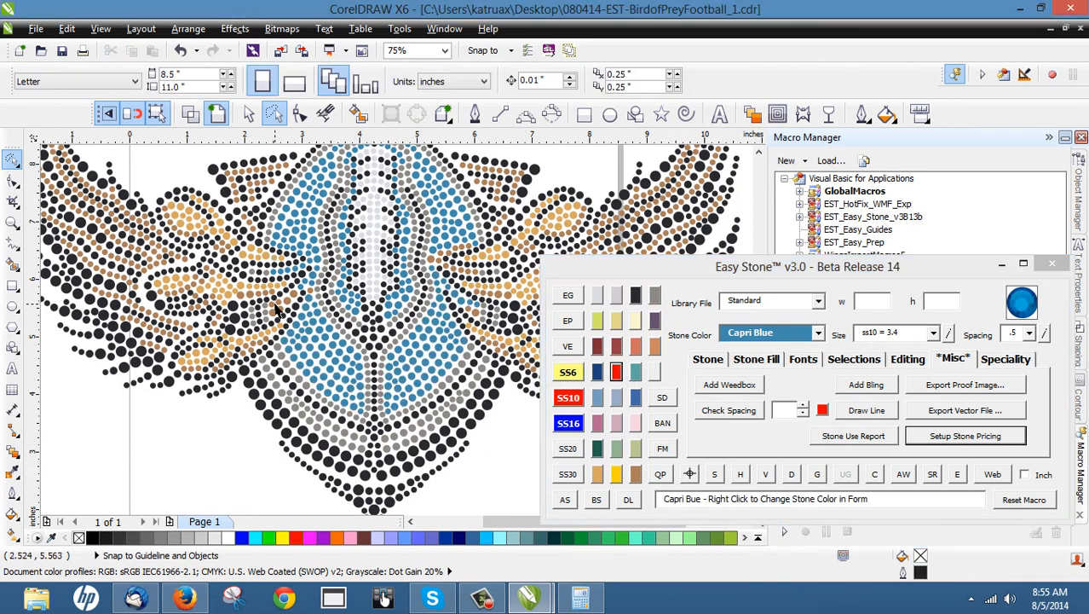
# - Select the leftover brown stones between the lower-left feathers beside the football and recolor them Capri Blue
pyautogui.scroll(2, 277, 310)
pyautogui.scroll(1, 284, 317)
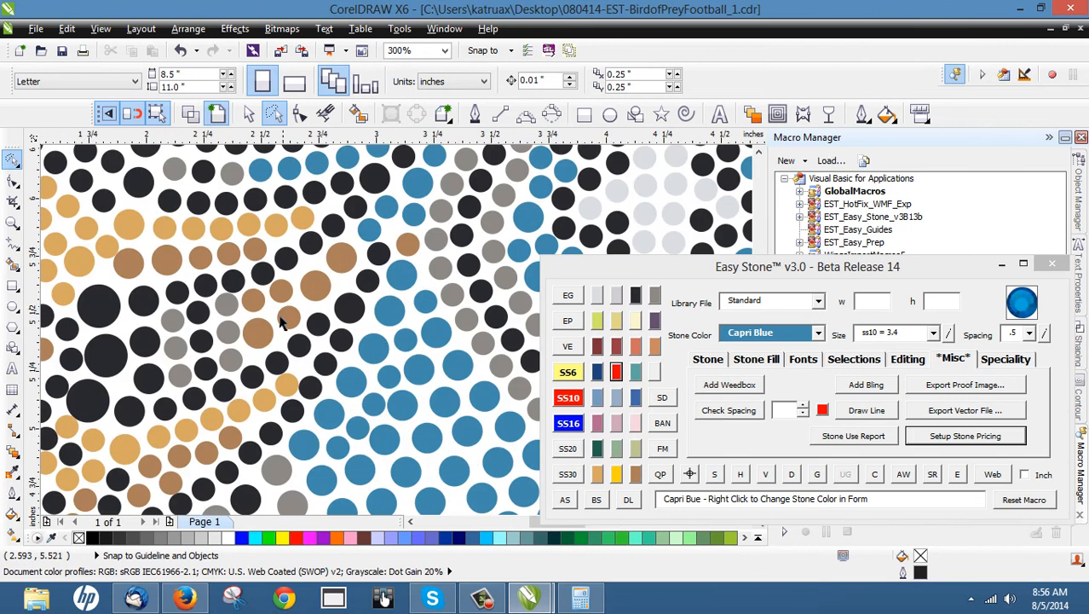
pyautogui.click(260, 333)
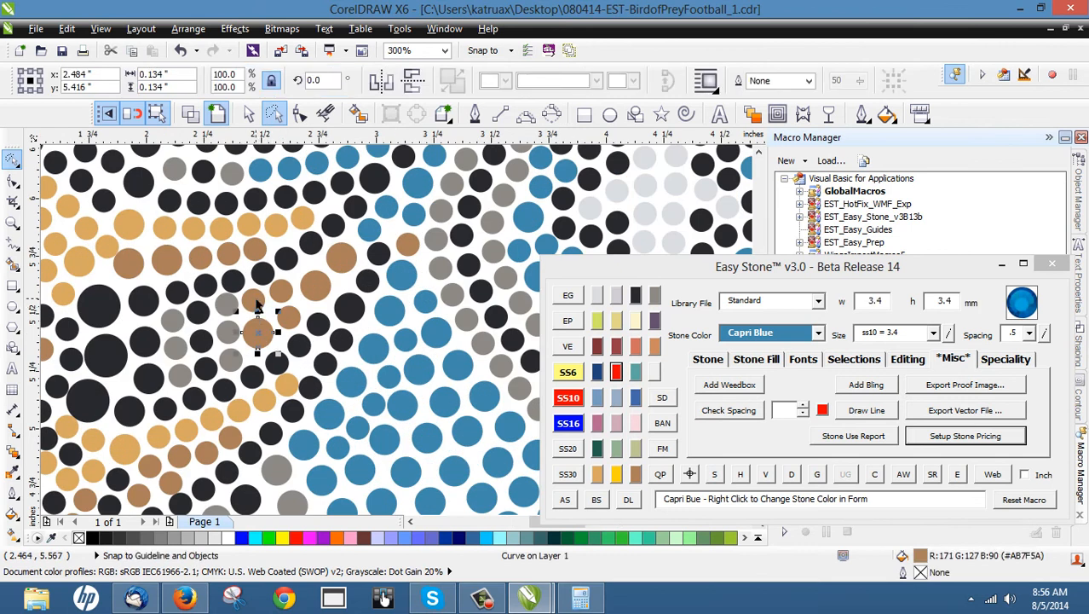
pyautogui.keyDown('shift'); pyautogui.click(258, 300); pyautogui.keyUp('shift')
pyautogui.keyDown('shift'); pyautogui.click(280, 291); pyautogui.keyUp('shift')
pyautogui.keyDown('shift'); pyautogui.click(290, 316); pyautogui.keyUp('shift')
pyautogui.keyDown('shift'); pyautogui.click(323, 284); pyautogui.keyUp('shift')
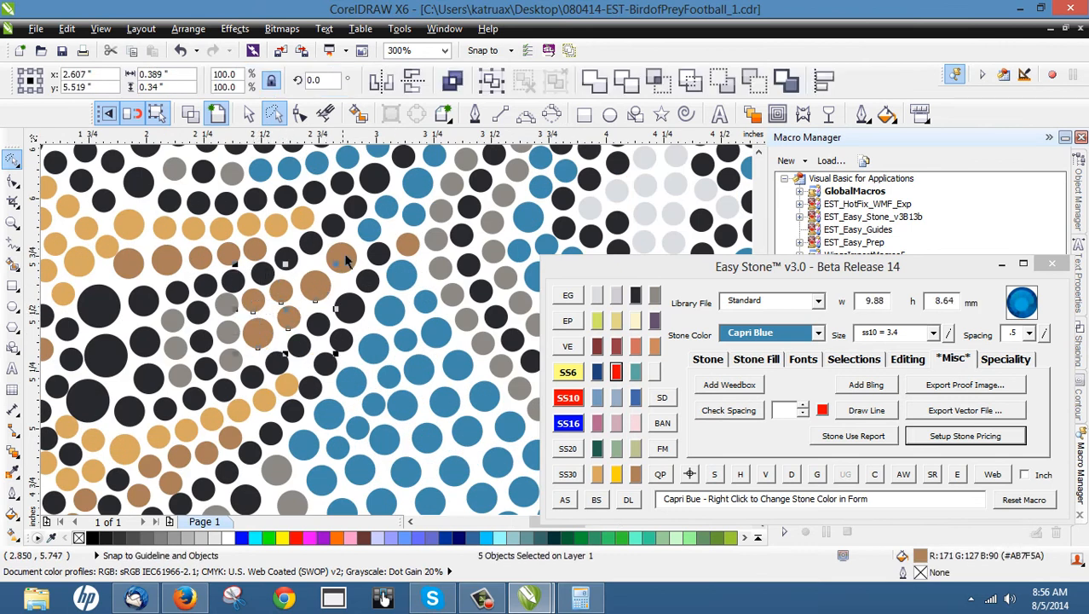
pyautogui.keyDown('shift'); pyautogui.click(345, 255); pyautogui.keyUp('shift')
pyautogui.keyDown('shift'); pyautogui.click(406, 251); pyautogui.keyUp('shift')
pyautogui.click(618, 373)
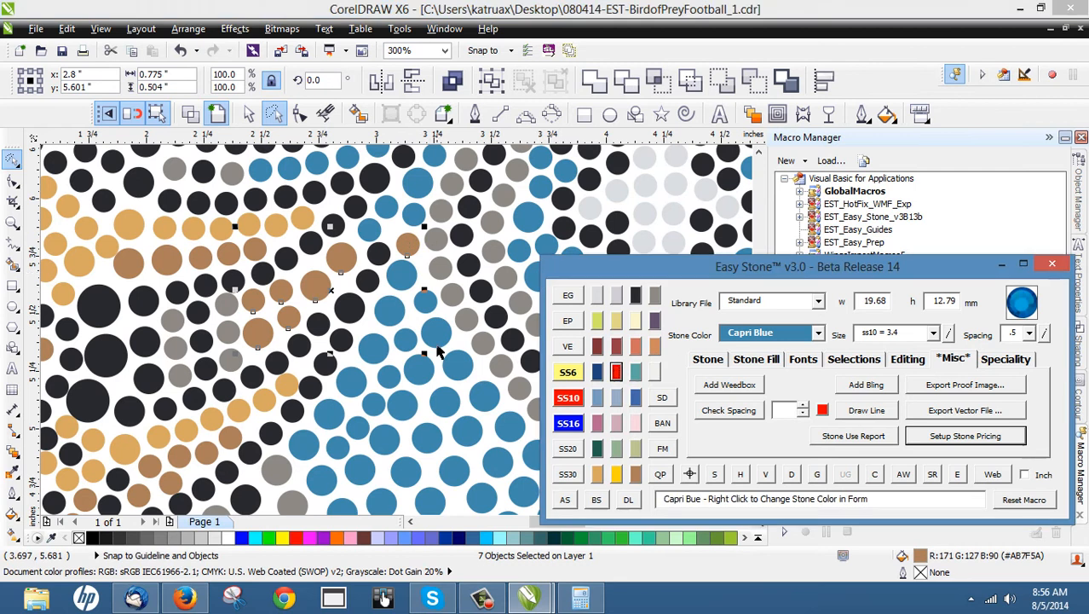
pyautogui.scroll(-2, 438, 352)
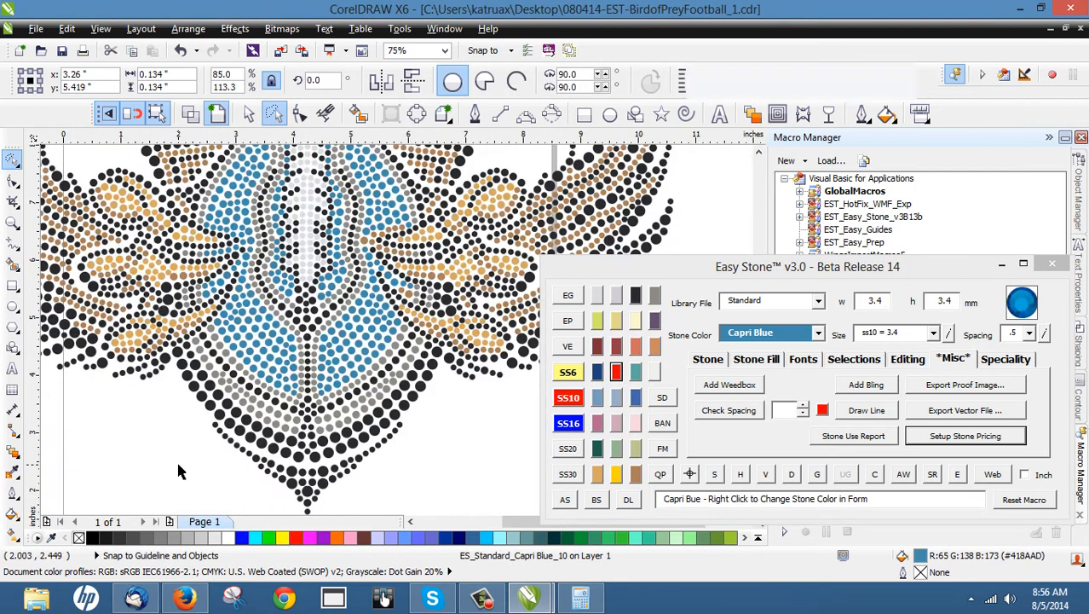
pyautogui.click(176, 459)
# - Recolor the two leftover brown stones between the lower feathers on the football's right side to Capri Blue
pyautogui.scroll(-1, 307, 433)
pyautogui.scroll(1, 373, 341)
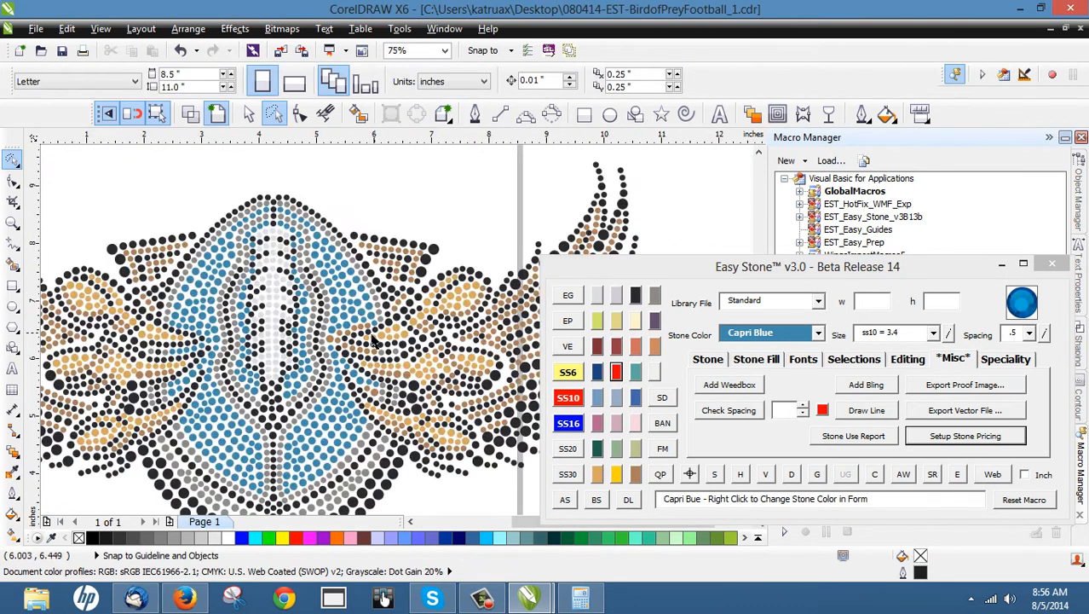
pyautogui.scroll(2, 368, 340)
pyautogui.click(367, 416)
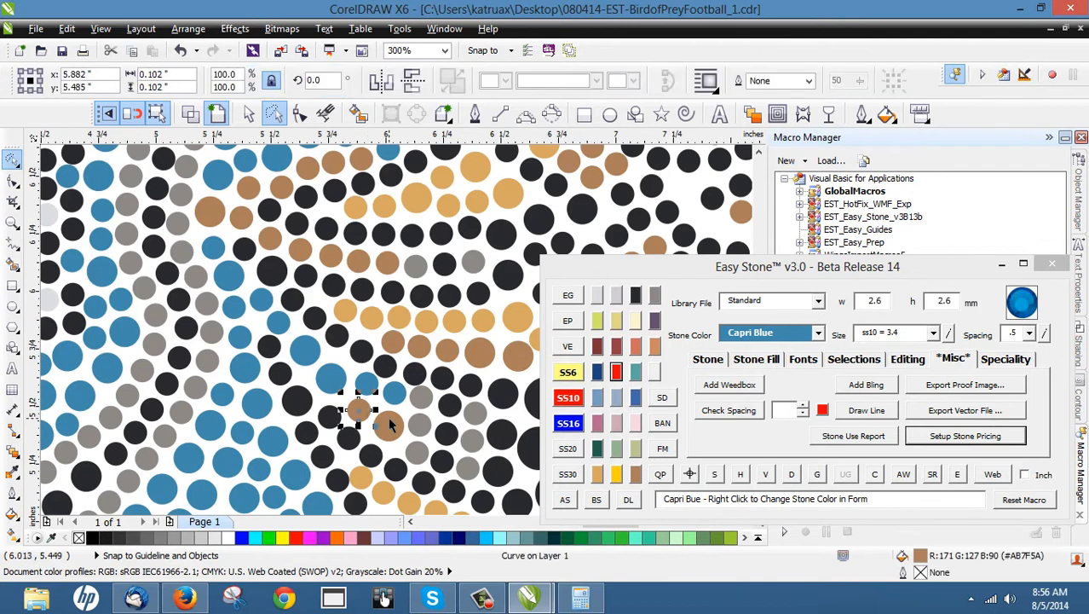
pyautogui.keyDown('shift'); pyautogui.click(388, 424); pyautogui.keyUp('shift')
pyautogui.click(616, 372)
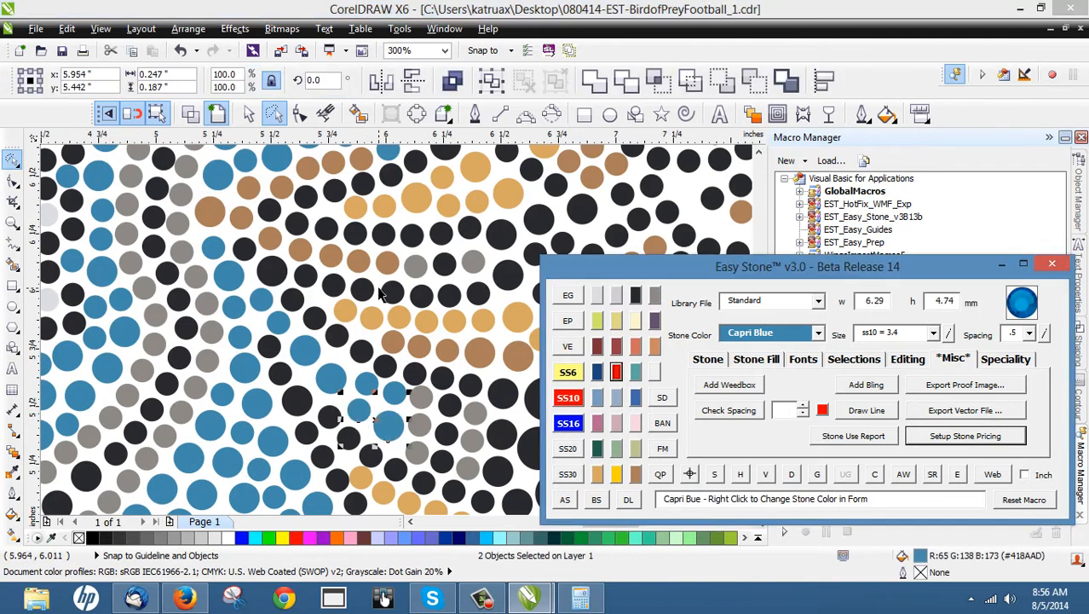
# - Select the brown stones along the football's right edge between the upper feather tips and recolor them Capri Blue
pyautogui.click(379, 257)
pyautogui.keyDown('shift'); pyautogui.click(333, 253); pyautogui.keyUp('shift')
pyautogui.keyDown('shift'); pyautogui.click(305, 245); pyautogui.keyUp('shift')
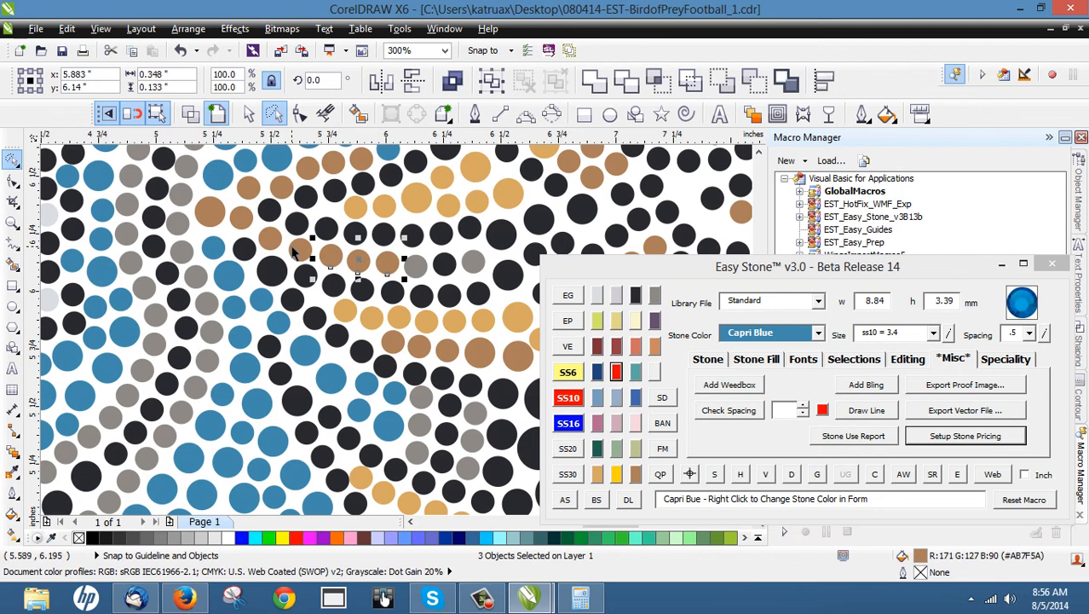
pyautogui.keyDown('shift'); pyautogui.click(264, 237); pyautogui.keyUp('shift')
pyautogui.keyDown('shift'); pyautogui.click(261, 234); pyautogui.keyUp('shift')
pyautogui.keyDown('shift'); pyautogui.click(236, 212); pyautogui.keyUp('shift')
pyautogui.keyDown('shift'); pyautogui.click(204, 207); pyautogui.keyUp('shift')
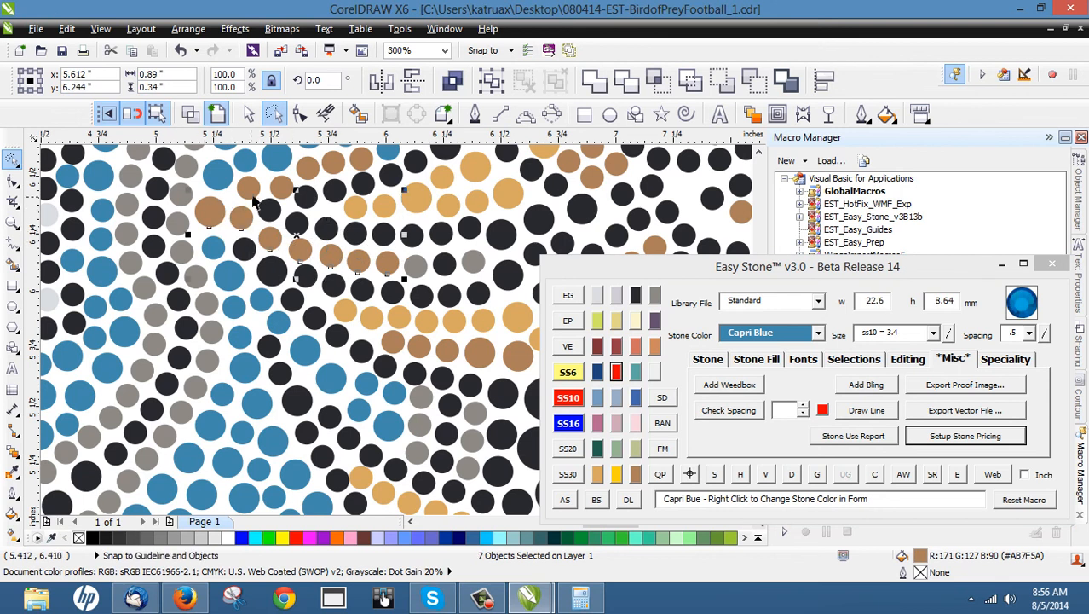
pyautogui.keyDown('shift'); pyautogui.click(250, 187); pyautogui.keyUp('shift')
pyautogui.keyDown('shift'); pyautogui.click(280, 188); pyautogui.keyUp('shift')
pyautogui.keyDown('shift'); pyautogui.click(308, 173); pyautogui.keyUp('shift')
pyautogui.keyDown('shift'); pyautogui.click(333, 165); pyautogui.keyUp('shift')
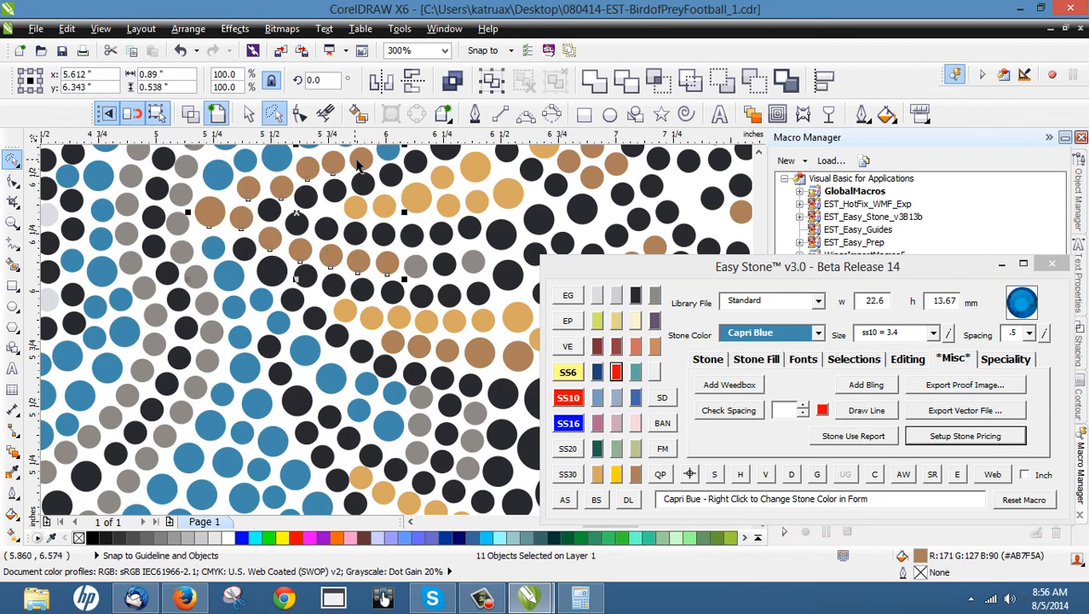
pyautogui.keyDown('shift'); pyautogui.click(365, 161); pyautogui.keyUp('shift')
pyautogui.click(617, 372)
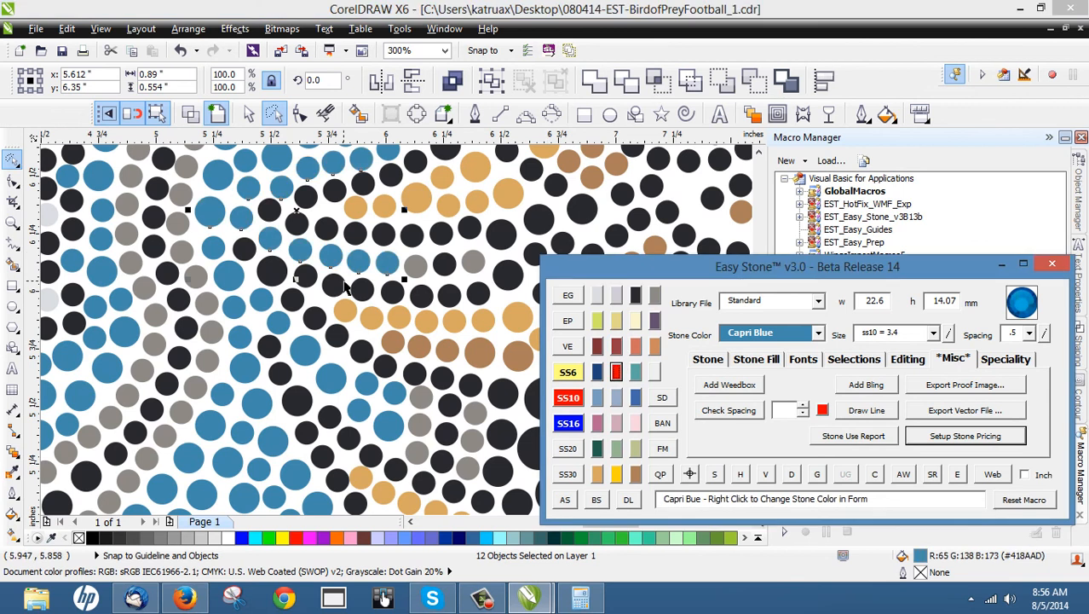
pyautogui.click(340, 283)
pyautogui.scroll(-2, 333, 284)
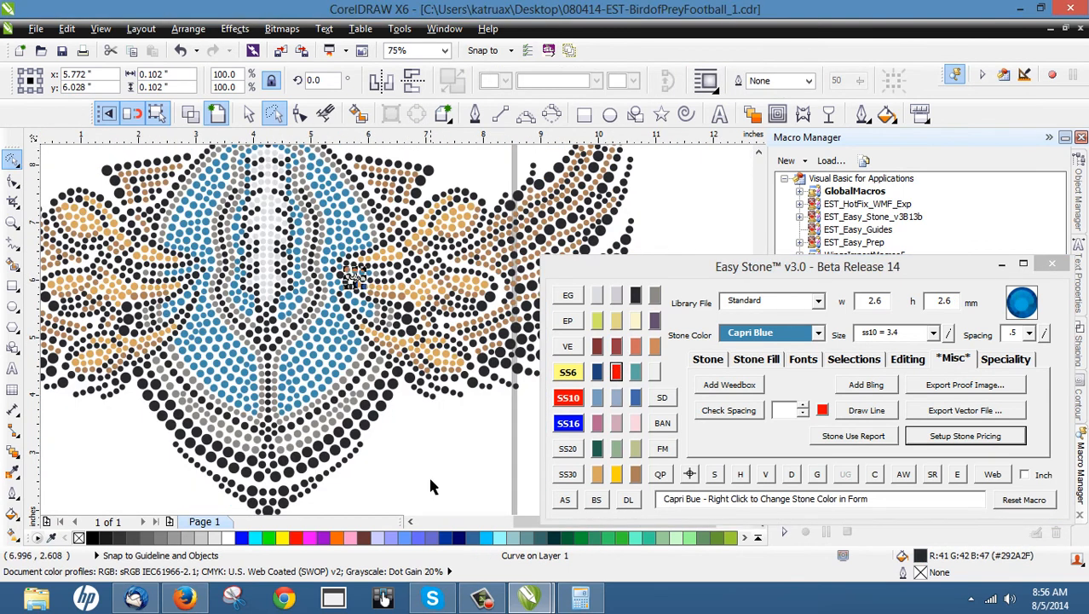
pyautogui.click(430, 486)
pyautogui.scroll(-1, 405, 420)
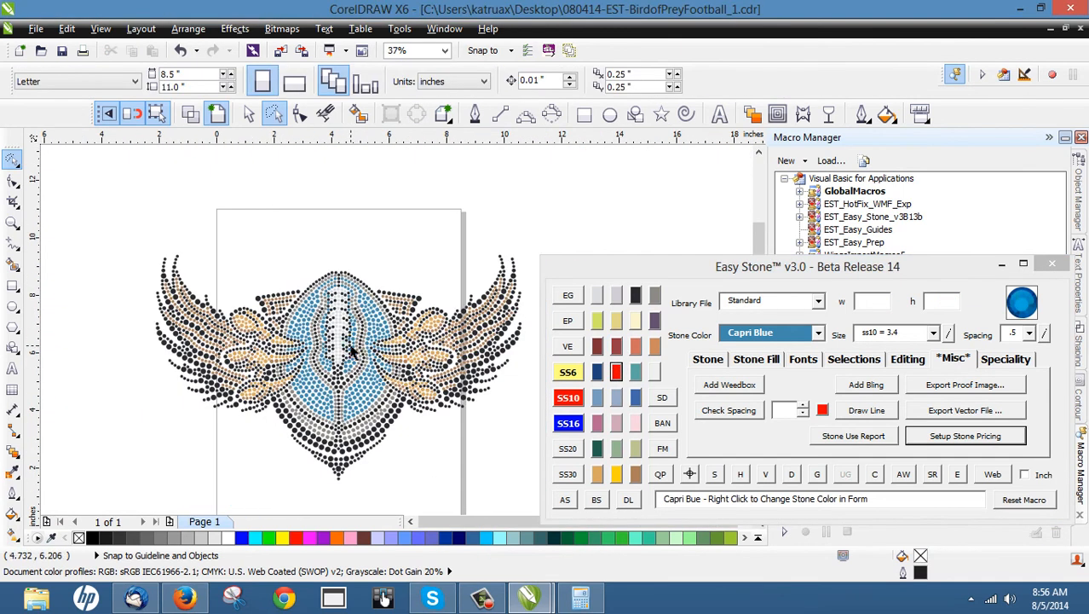
# - Select the entire winged football design and add a black weedbox behind it
pyautogui.scroll(1, 352, 349)
pyautogui.scroll(-1, 327, 232)
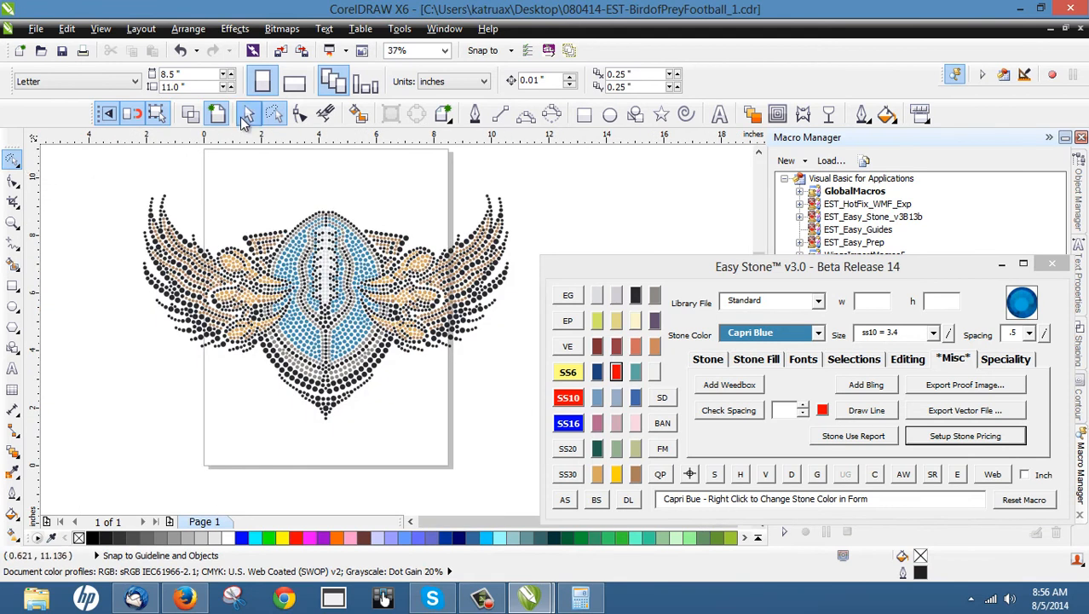
pyautogui.click(244, 119)
pyautogui.moveTo(99, 164); pyautogui.dragTo(561, 473)
pyautogui.click(902, 474)
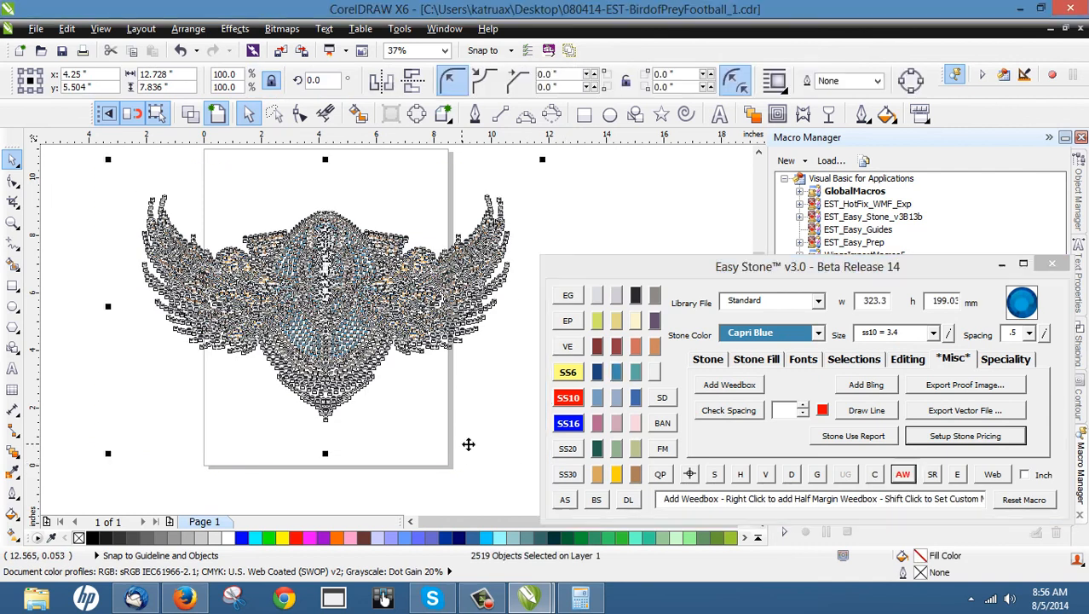
pyautogui.click(405, 497)
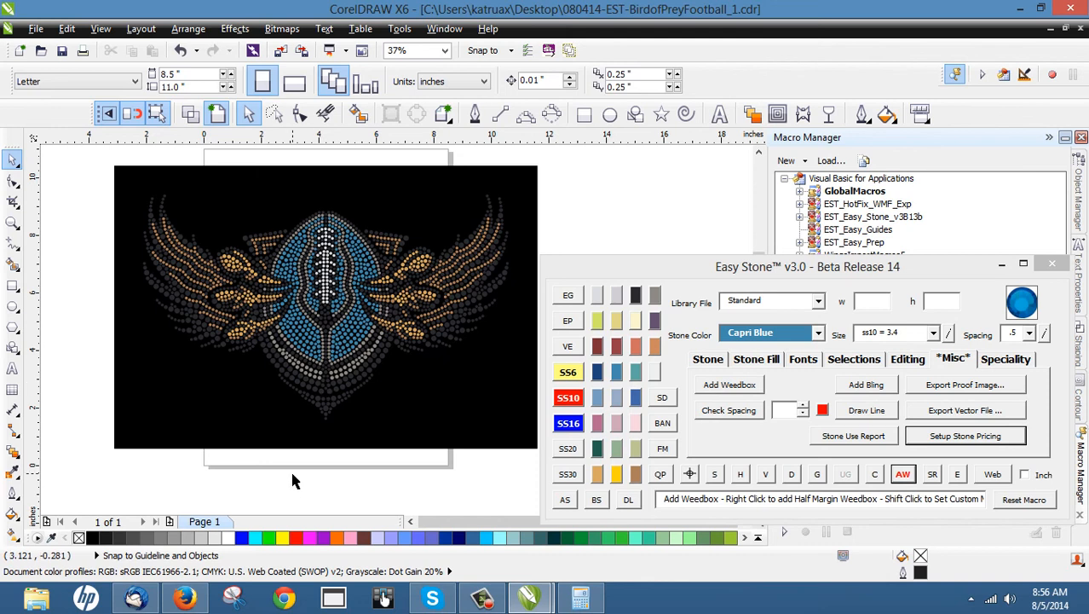
# - Recolor the gray stone rows curving below the football to Capri Blue, using a sampled gray stone and a freehand selection
pyautogui.scroll(2, 320, 436)
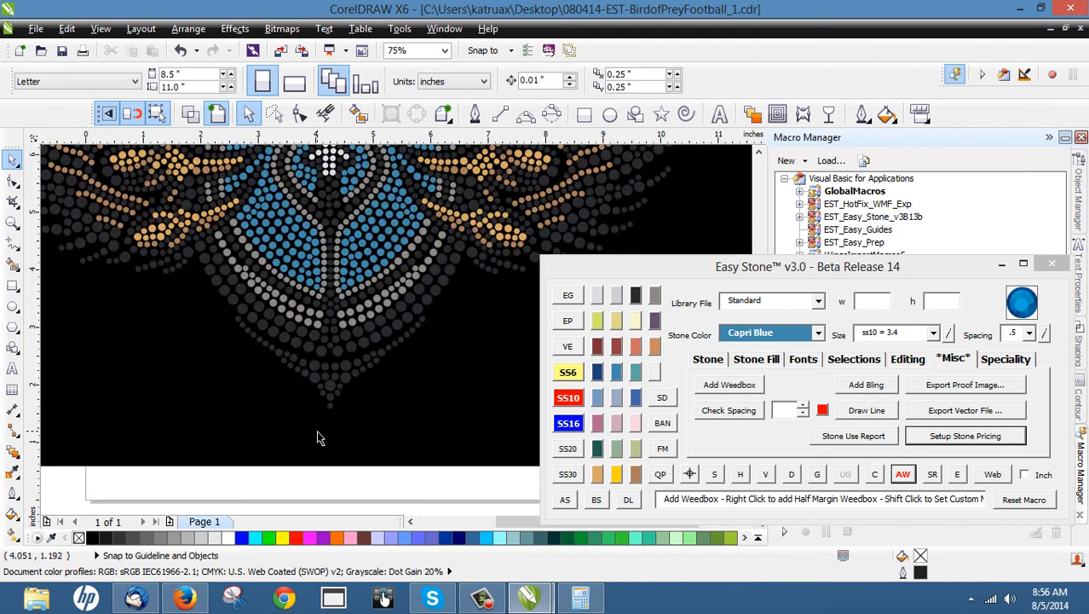
pyautogui.click(312, 327)
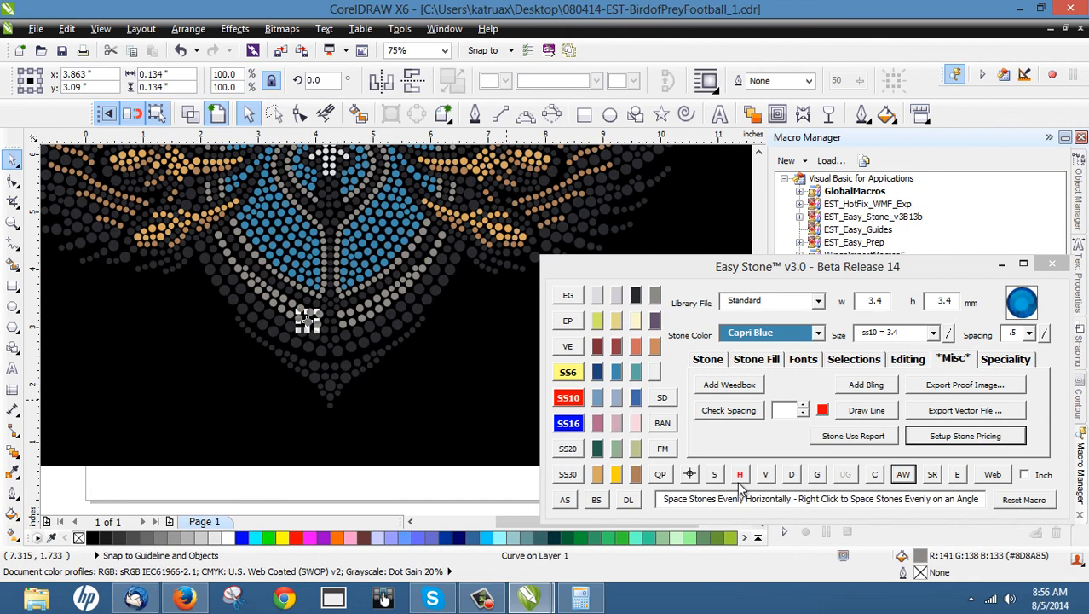
pyautogui.click(690, 474)
pyautogui.click(327, 490)
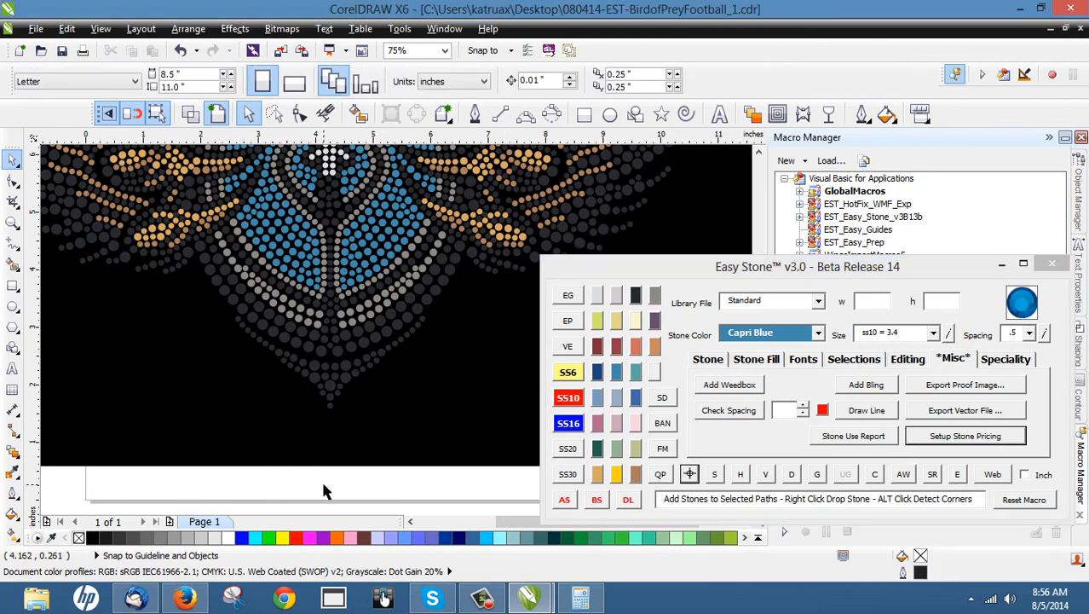
pyautogui.click(273, 114)
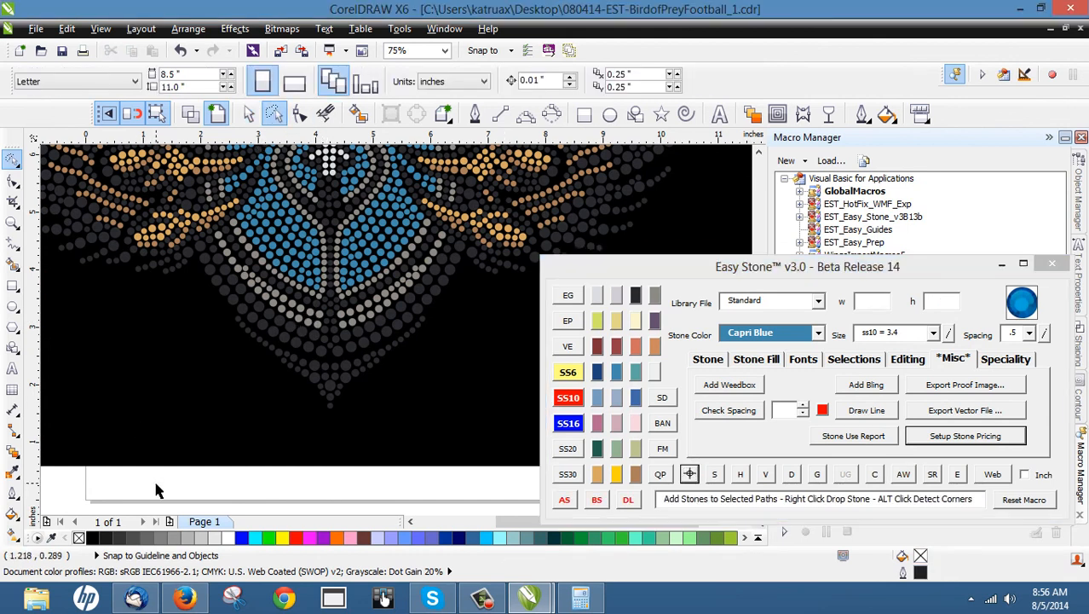
pyautogui.moveTo(156, 490)
pyautogui.mouseDown()
pyautogui.moveTo(153, 399)
pyautogui.moveTo(204, 230)
pyautogui.moveTo(321, 303)
pyautogui.moveTo(385, 291)
pyautogui.moveTo(438, 235)
pyautogui.moveTo(418, 362)
pyautogui.moveTo(294, 384)
pyautogui.mouseUp()
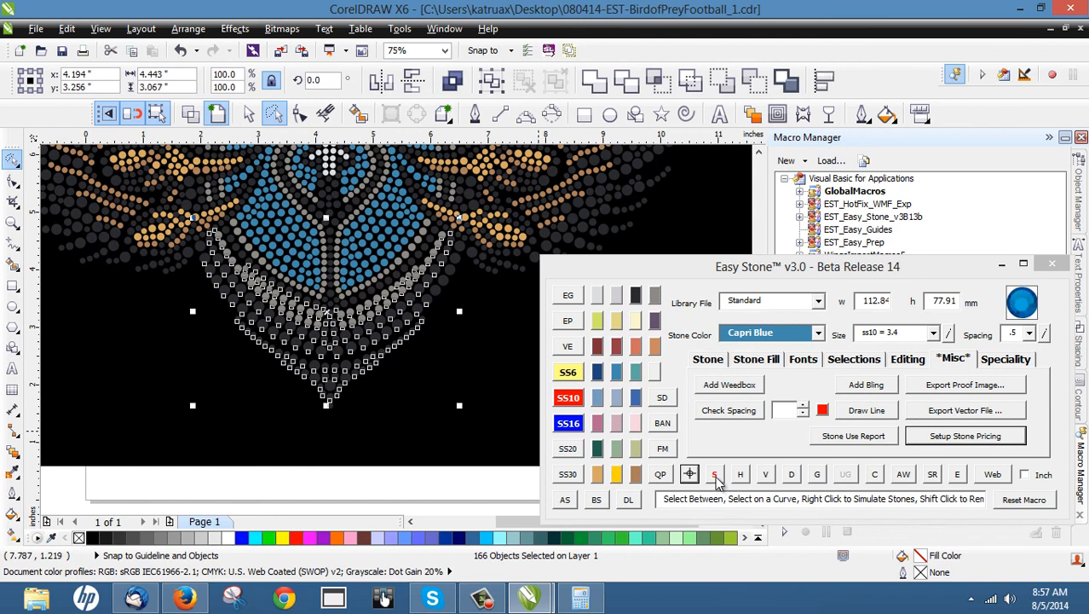
pyautogui.click(716, 476)
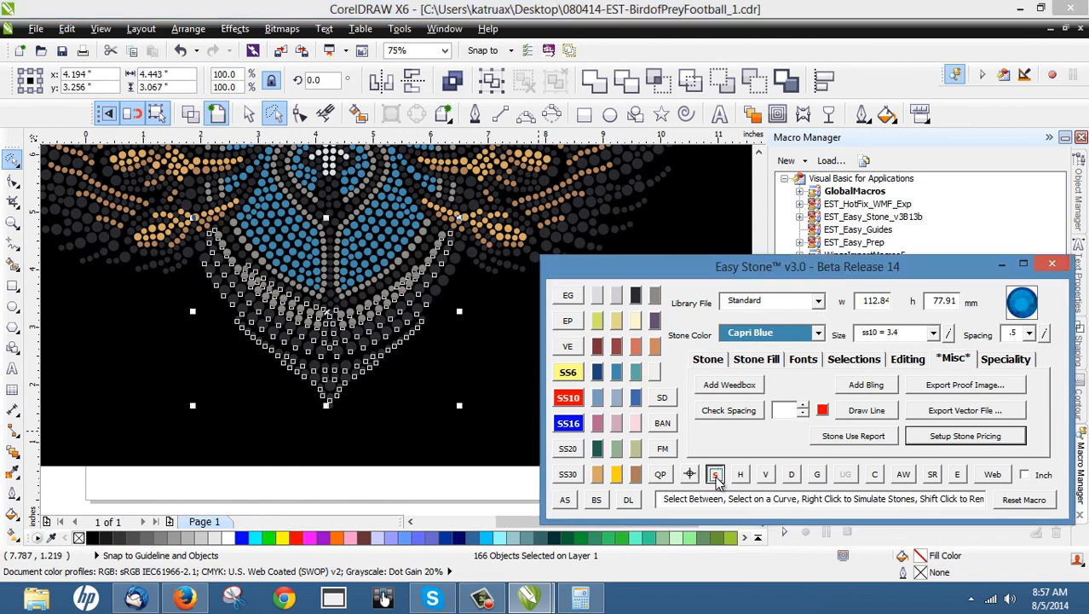
pyautogui.click(615, 373)
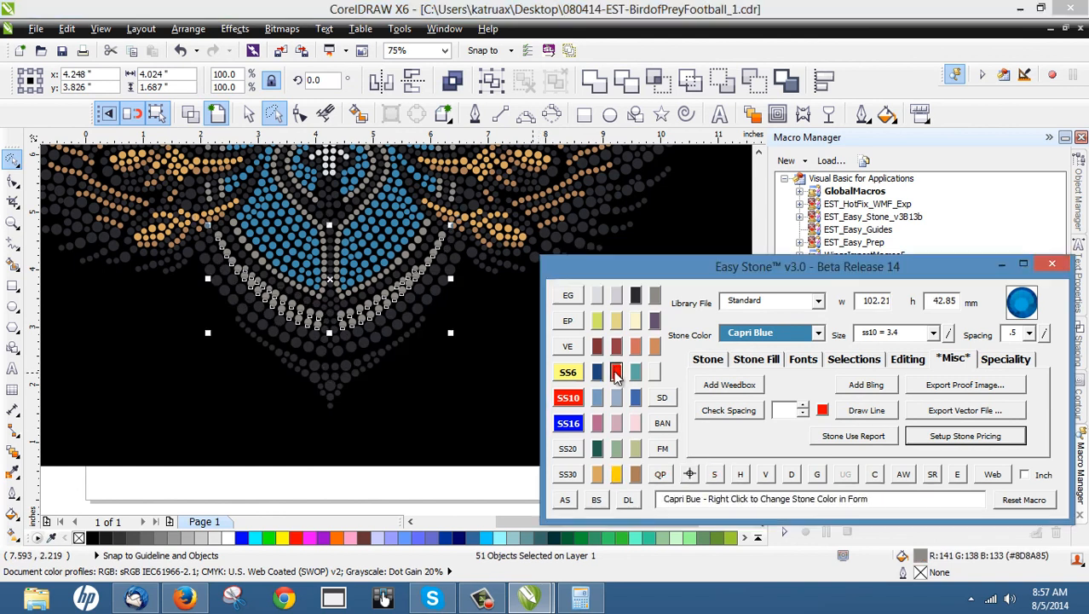
pyautogui.click(344, 483)
# - Recolor the missed small gray stone on the right side of the band below the football to Capri Blue
pyautogui.scroll(2, 375, 298)
pyautogui.click(398, 283)
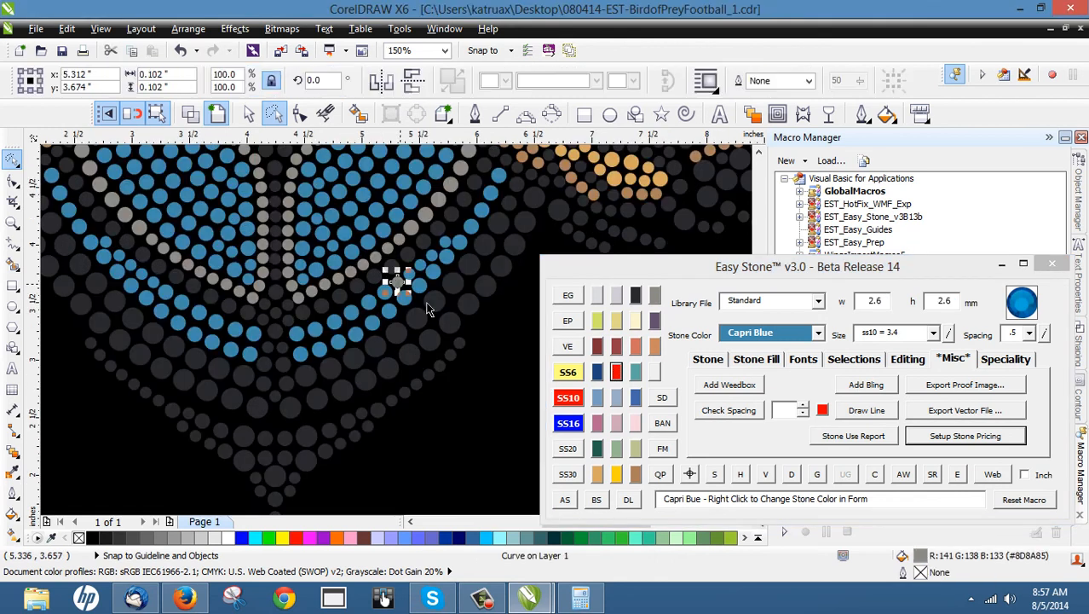
pyautogui.click(401, 357)
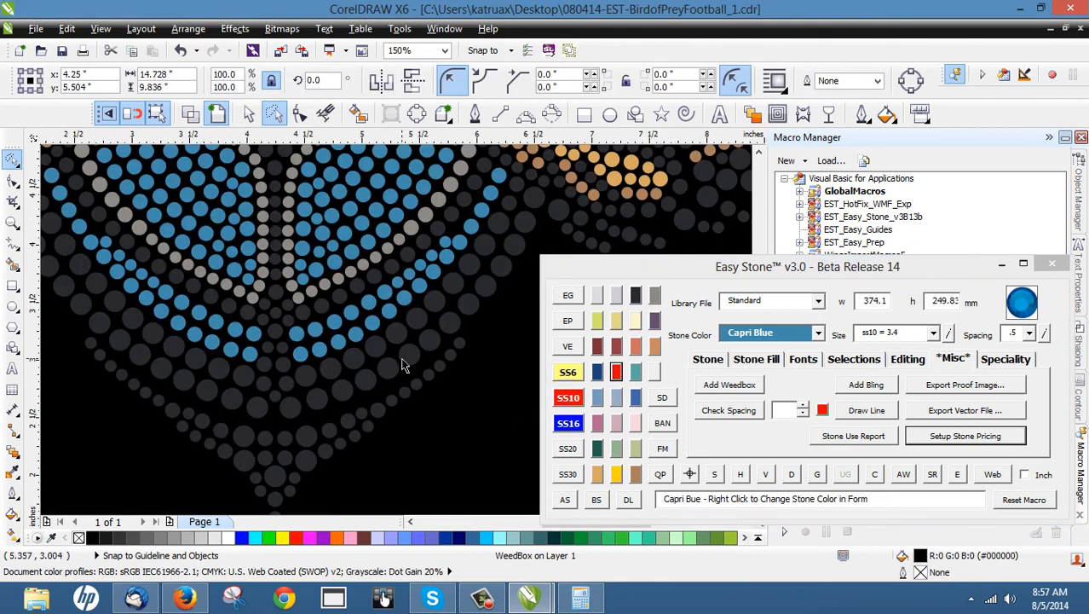
pyautogui.scroll(-4, 344, 403)
pyautogui.click(351, 477)
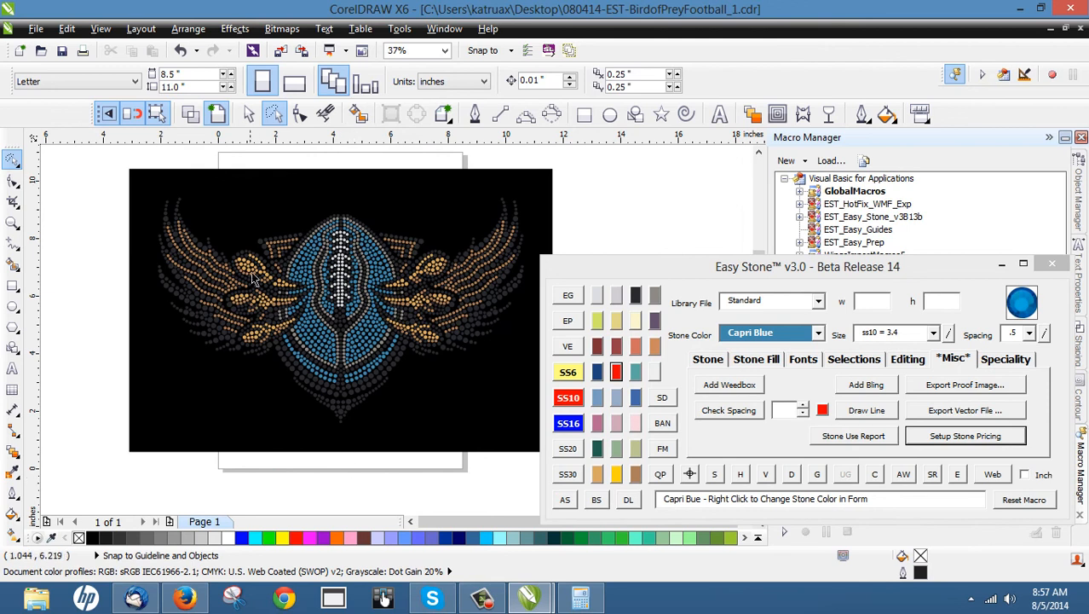
# - Select the three brown stones between the football's left side and the upper-left feather and recolor them Capri Blue
pyautogui.scroll(4, 277, 256)
pyautogui.scroll(2, 290, 294)
pyautogui.click(304, 308)
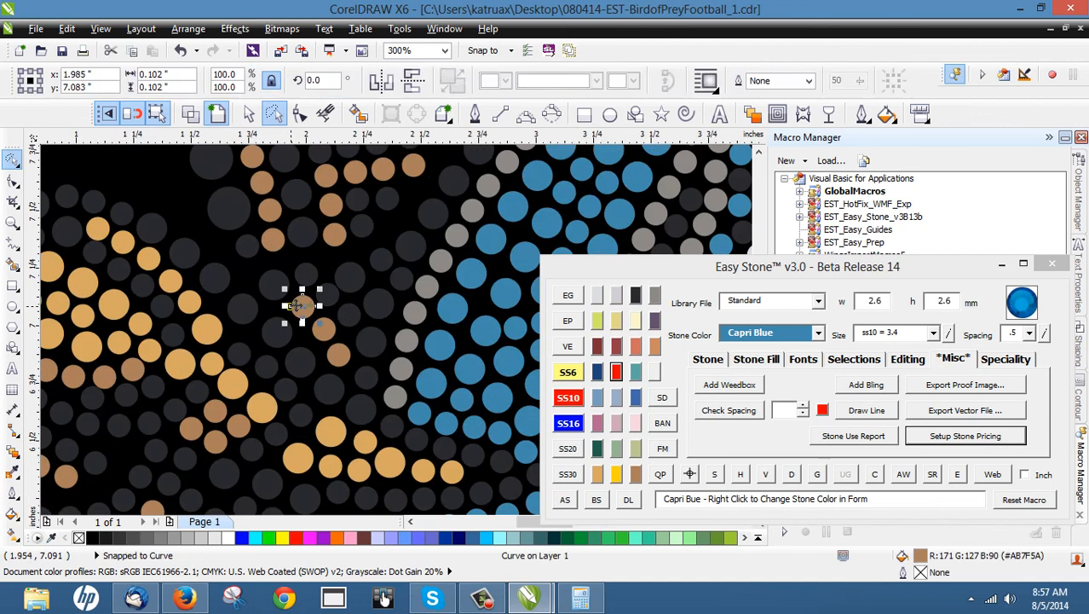
pyautogui.keyDown('shift'); pyautogui.click(339, 355); pyautogui.keyUp('shift')
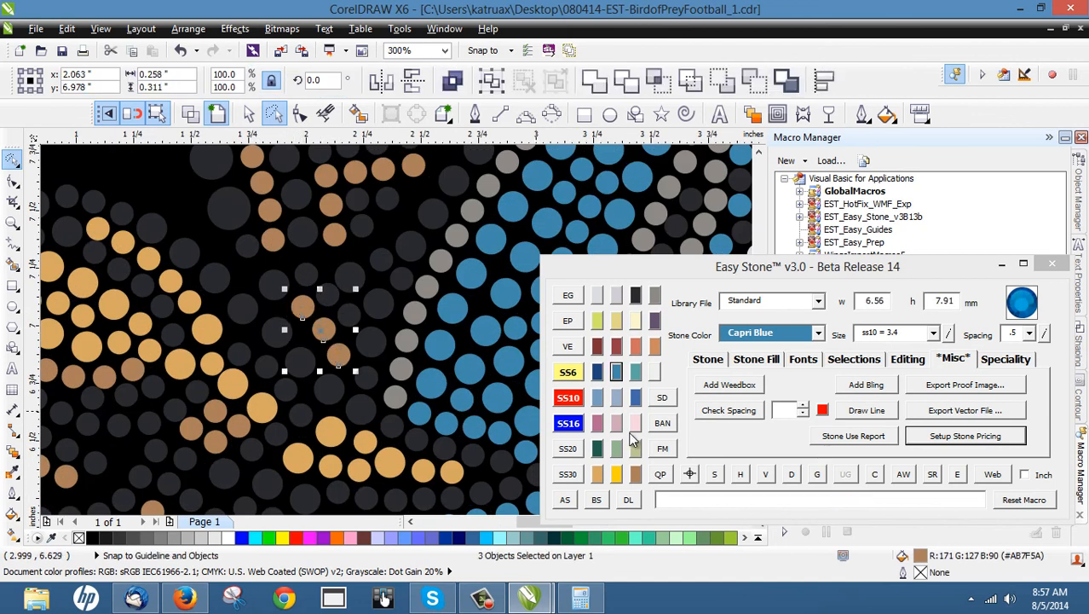
pyautogui.click(621, 377)
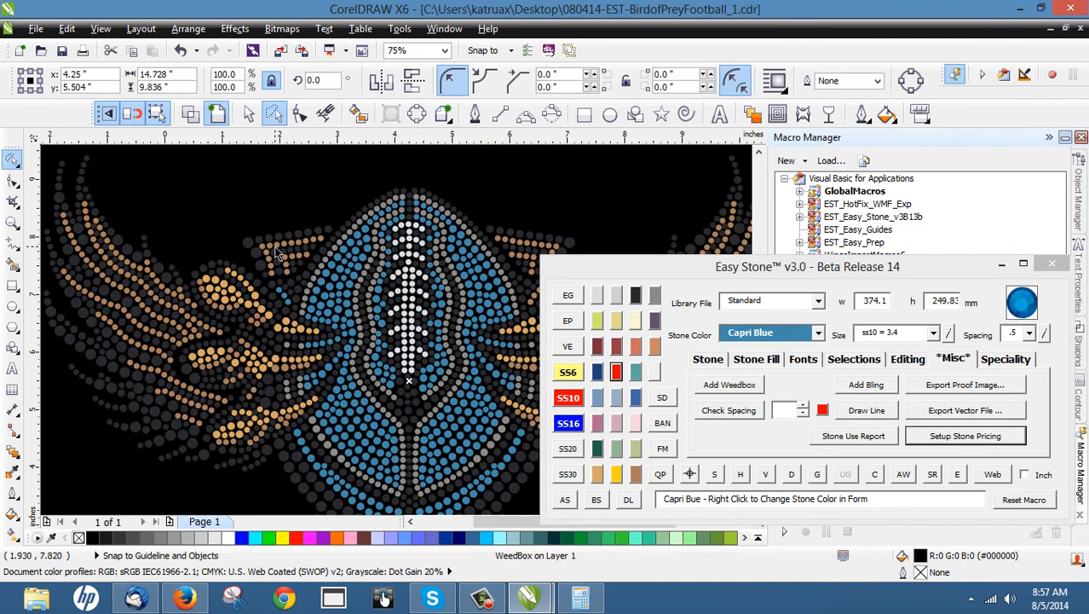
# - Recolor the brown stones in both upper side panels beside the football to Capri Blue, using a sampled brown stone and a freehand selection
pyautogui.click(263, 247)
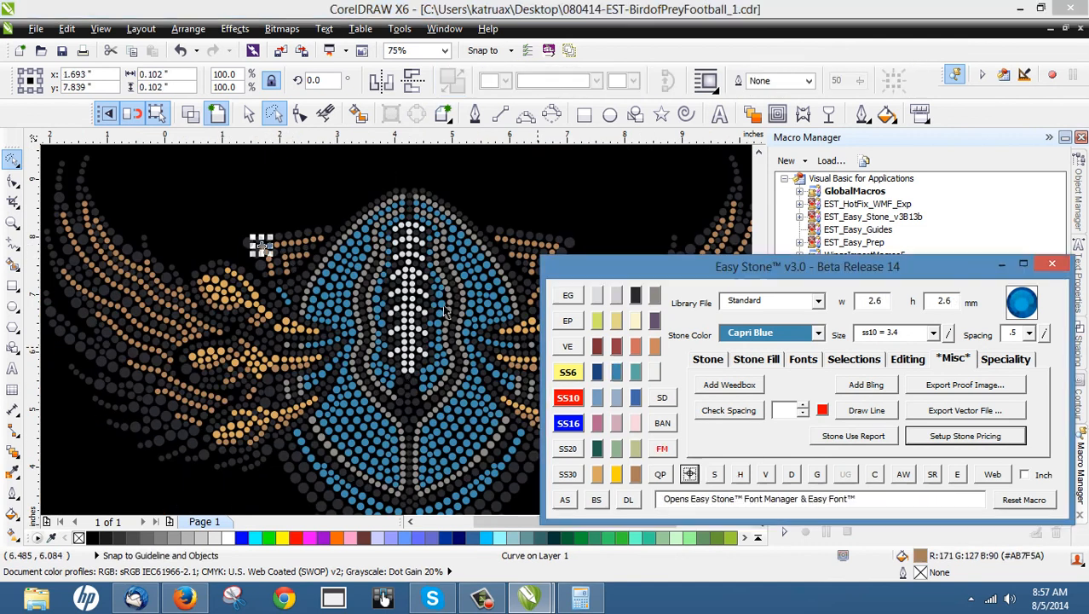
pyautogui.click(275, 193)
pyautogui.scroll(-1, 302, 253)
pyautogui.click(275, 160)
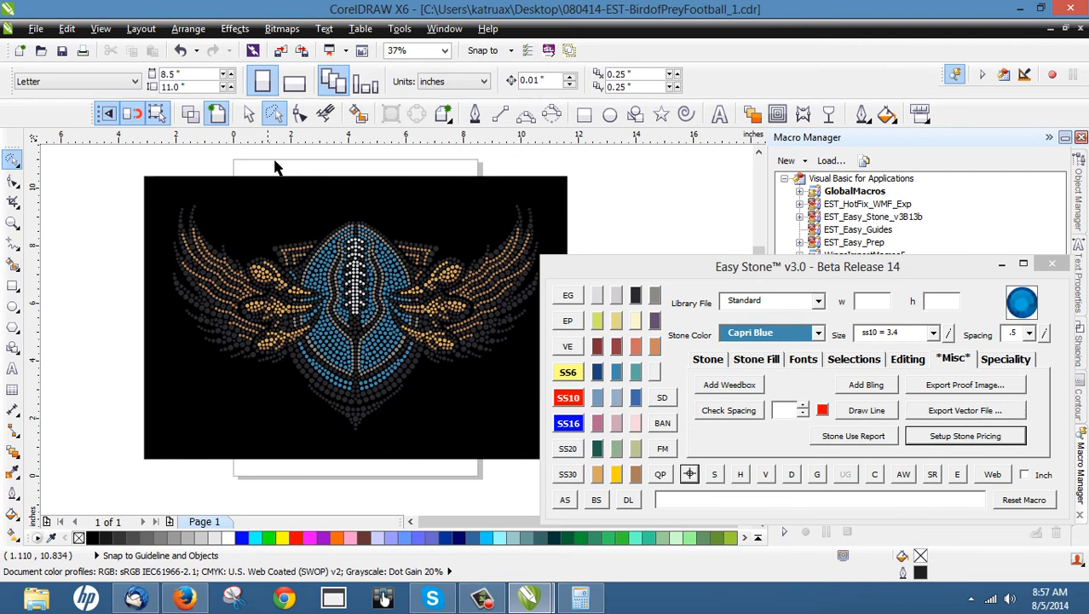
pyautogui.moveTo(278, 160)
pyautogui.mouseDown()
pyautogui.moveTo(428, 175)
pyautogui.moveTo(457, 226)
pyautogui.moveTo(424, 279)
pyautogui.moveTo(373, 290)
pyautogui.moveTo(281, 255)
pyautogui.mouseUp()
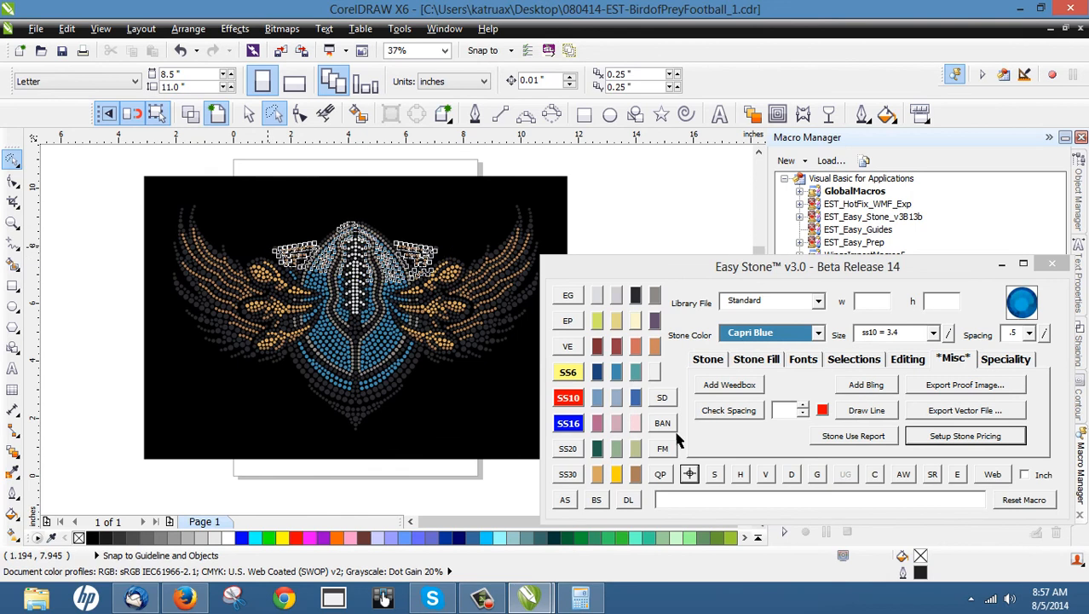
pyautogui.click(714, 474)
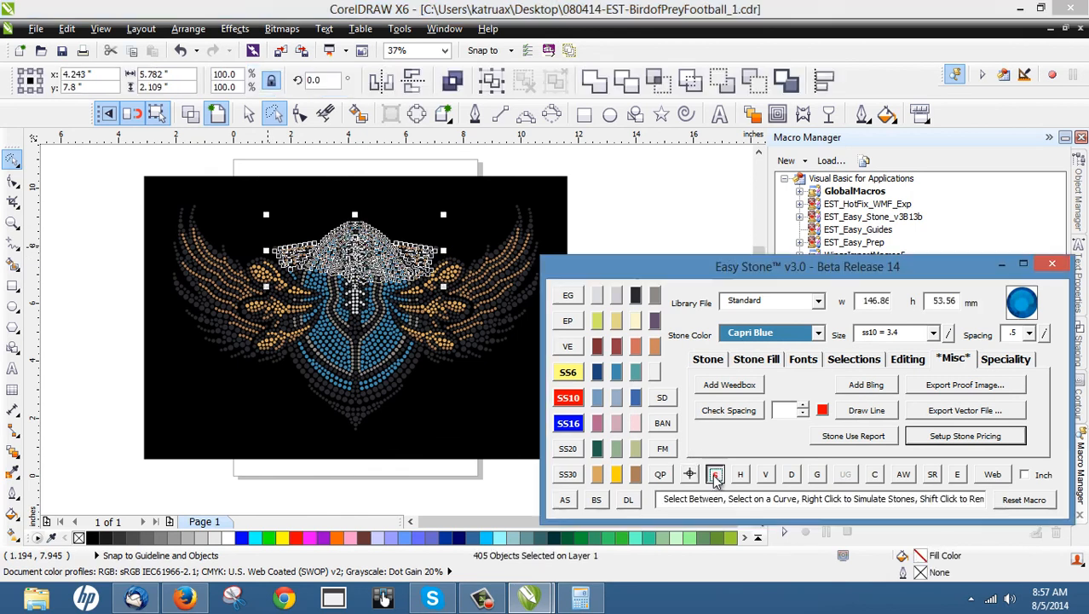
pyautogui.click(616, 371)
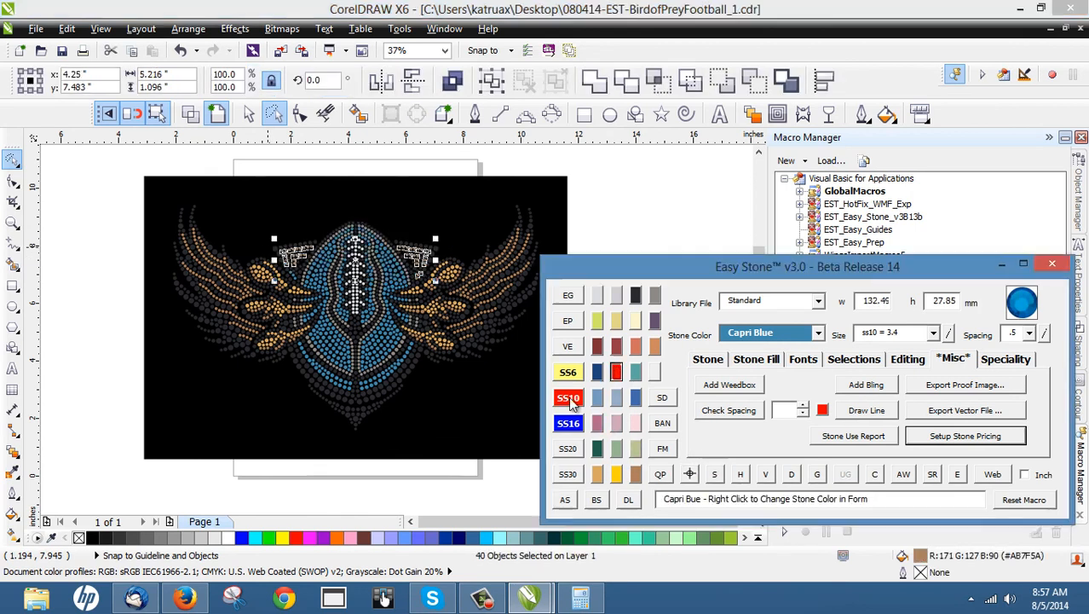
pyautogui.click(84, 320)
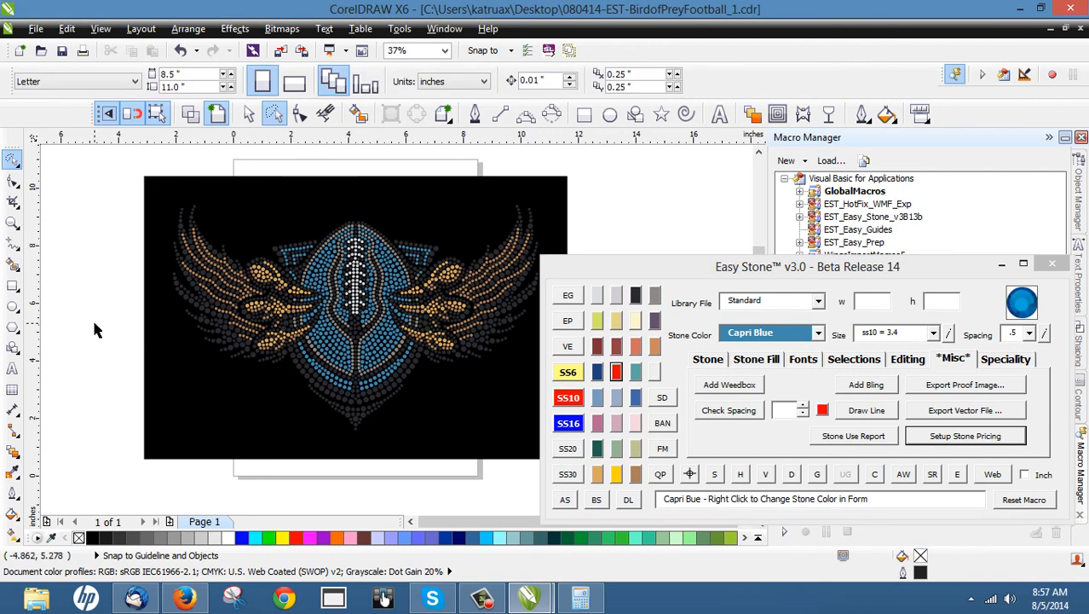
# - Recolor the leftover brown stone between the football's right side and the upper-right feather to Capri Blue
pyautogui.scroll(2, 436, 286)
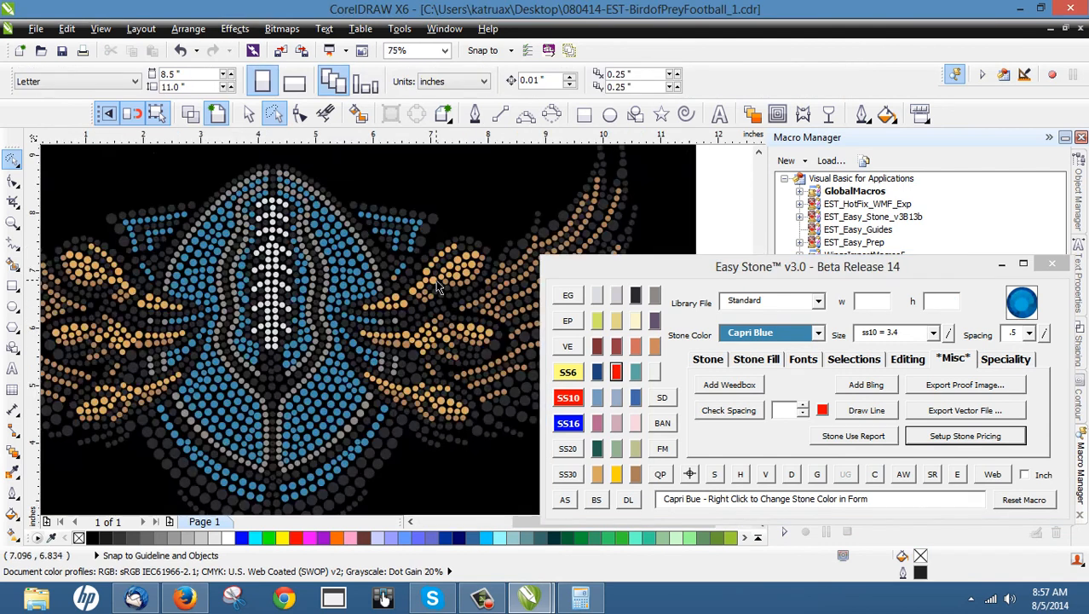
pyautogui.scroll(2, 416, 288)
pyautogui.click(383, 281)
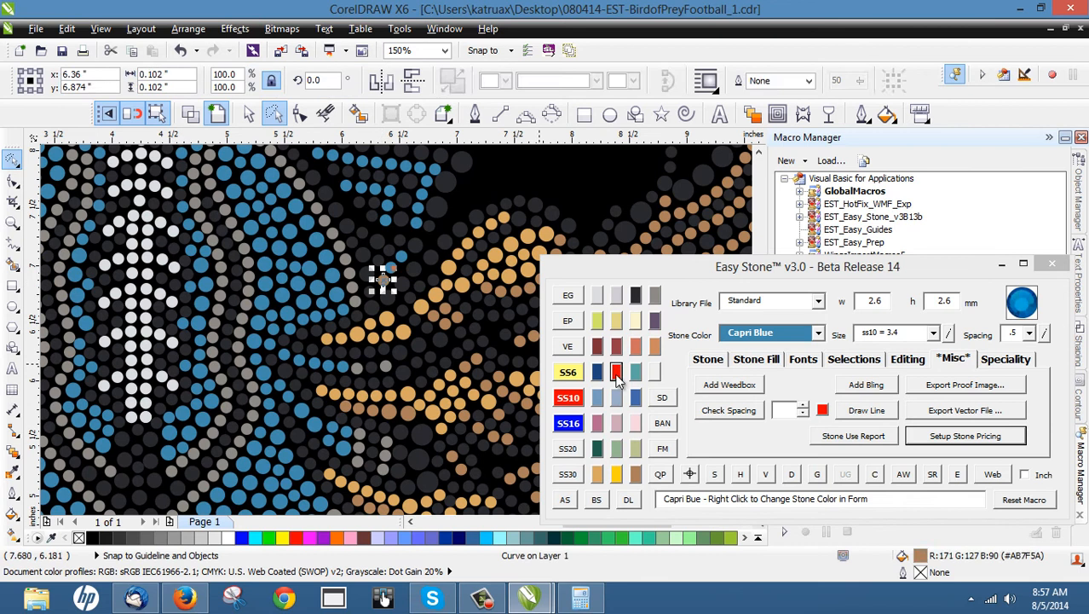
pyautogui.click(481, 178)
pyautogui.scroll(-2, 461, 186)
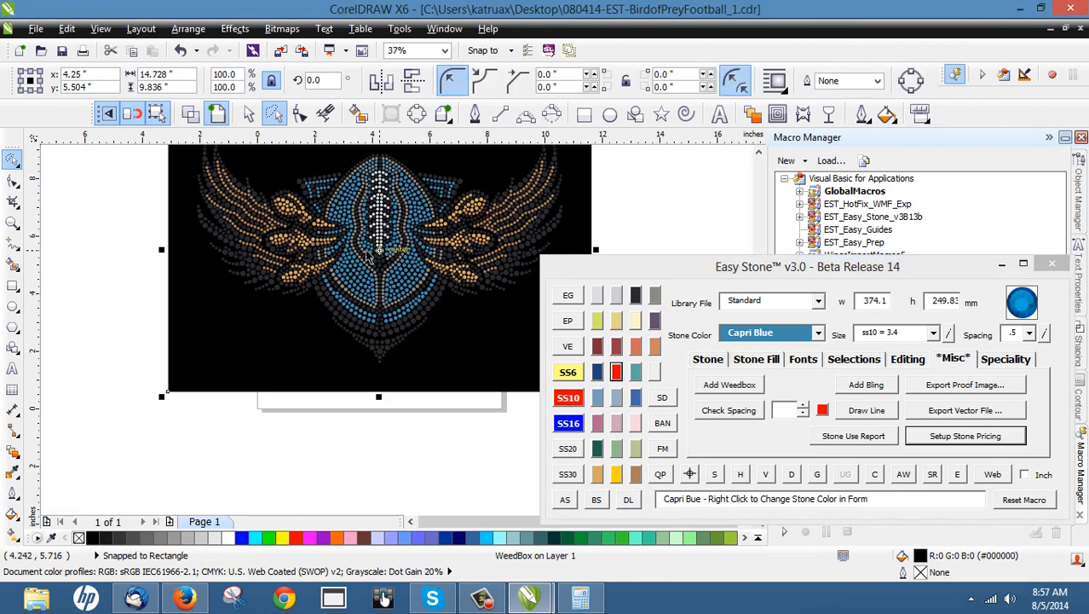
pyautogui.click(243, 478)
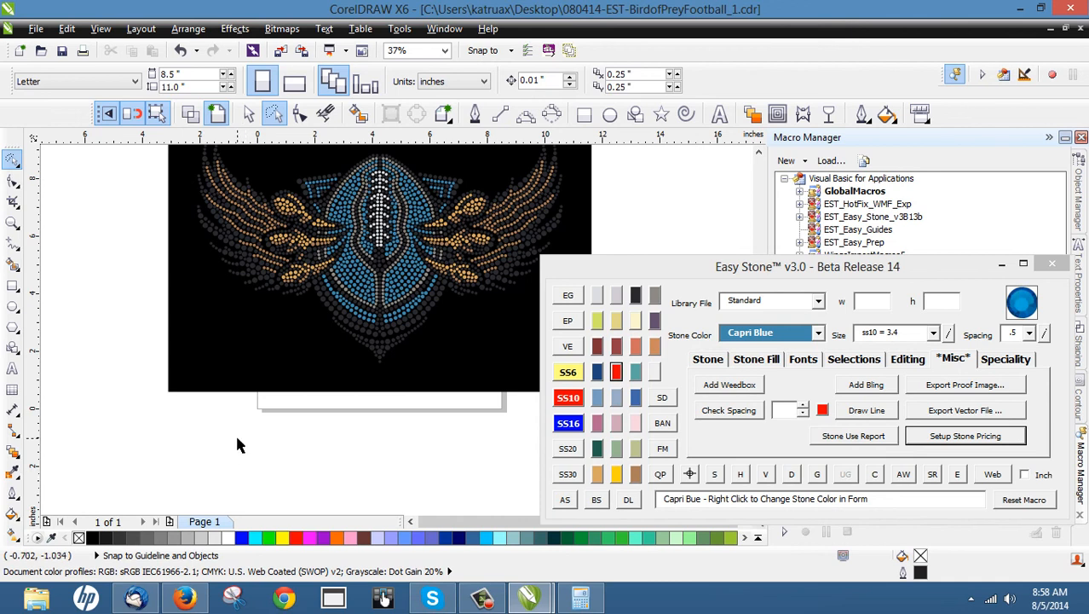
pyautogui.click(358, 281)
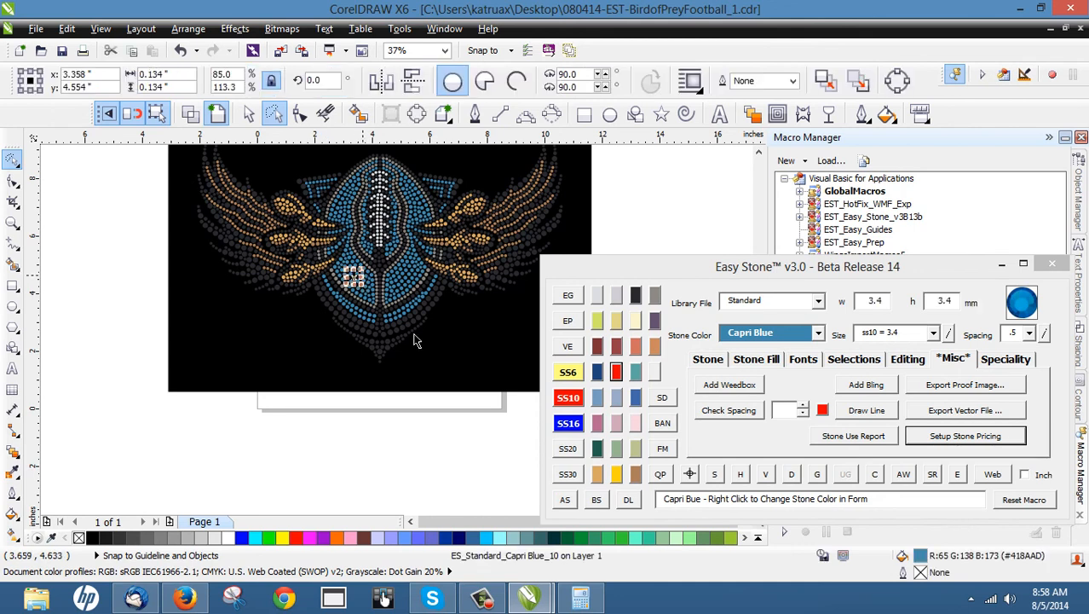
pyautogui.click(286, 447)
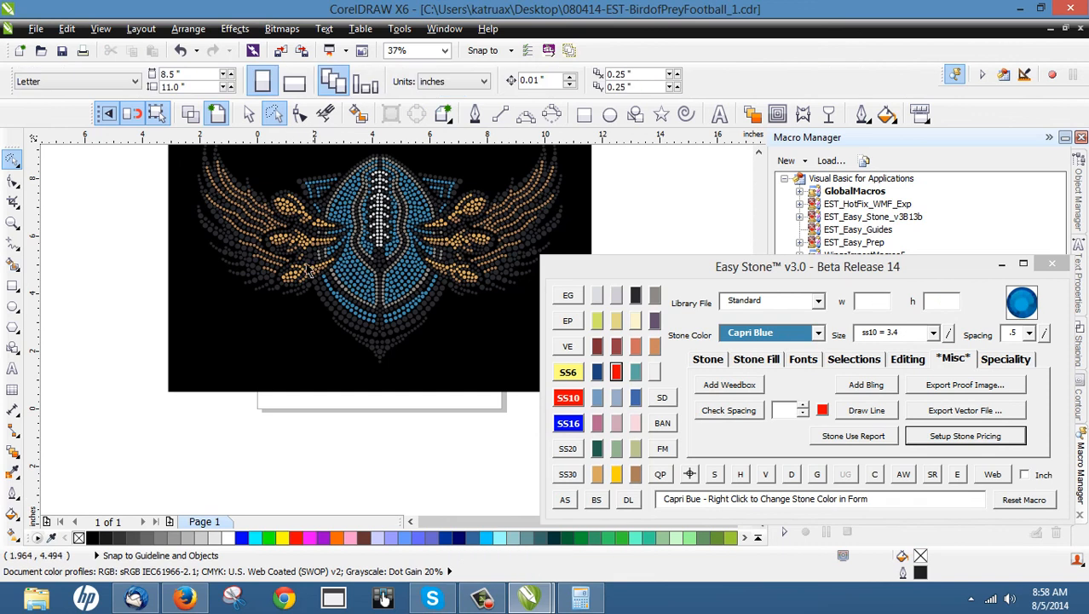
pyautogui.scroll(-1, 297, 319)
pyautogui.scroll(1, 337, 271)
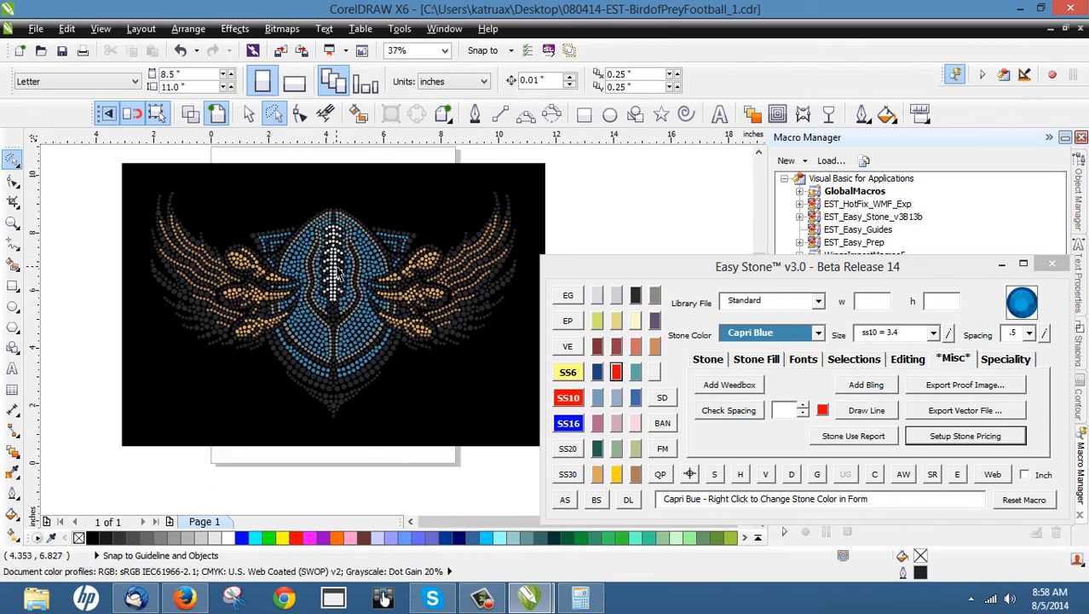
# - Select all stones of the winged football design and start processing them by color in Easy Prep
pyautogui.moveTo(85, 167)
pyautogui.mouseDown()
pyautogui.moveTo(330, 307)
pyautogui.moveTo(24, 269)
pyautogui.mouseUp()
pyautogui.click(148, 206)
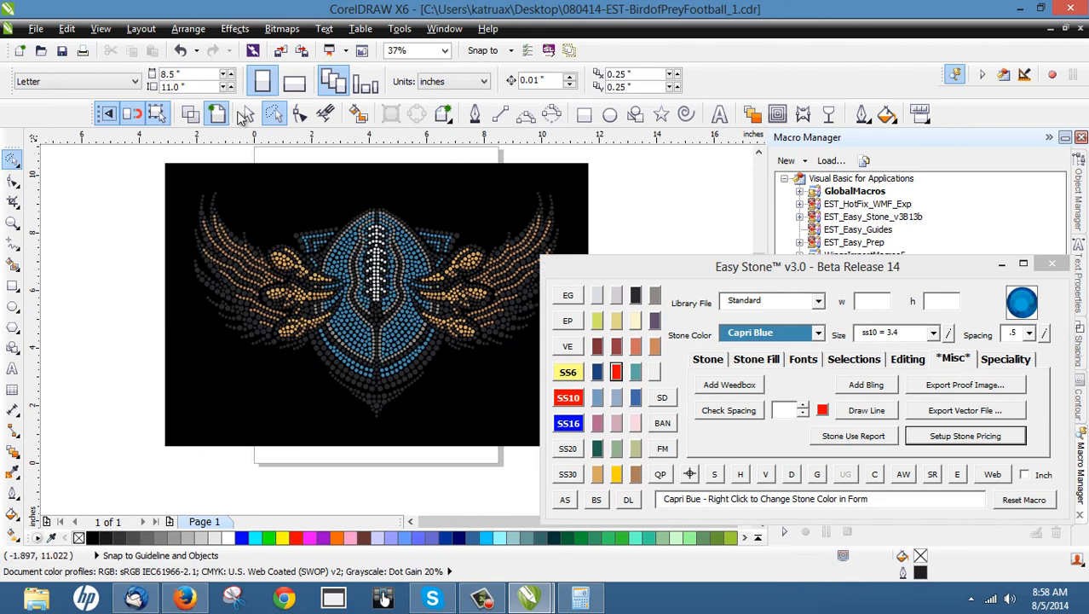
pyautogui.click(246, 117)
pyautogui.moveTo(121, 174); pyautogui.dragTo(583, 433)
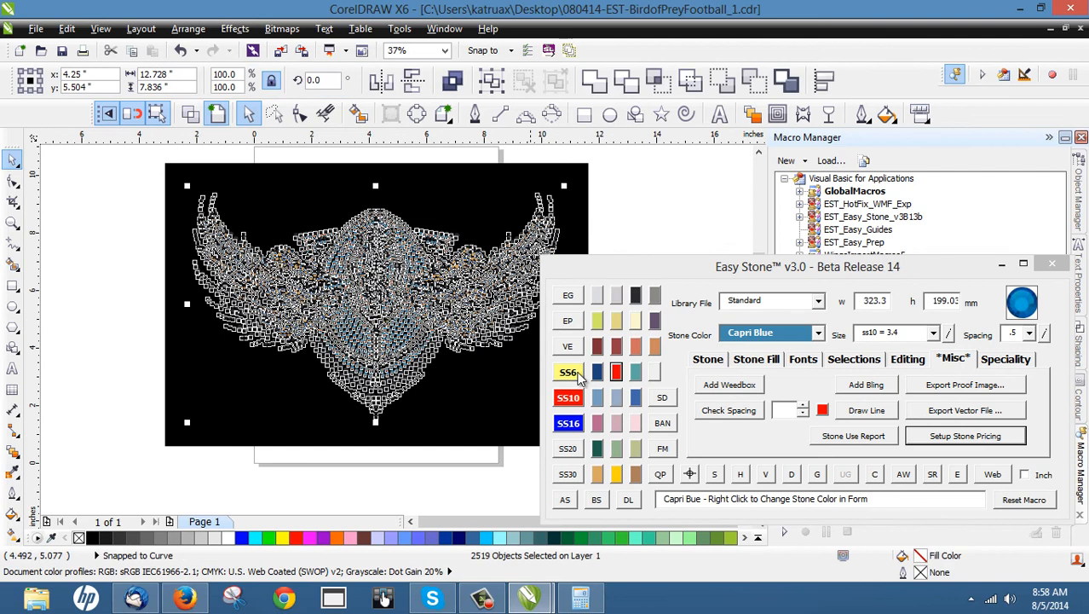
pyautogui.click(570, 321)
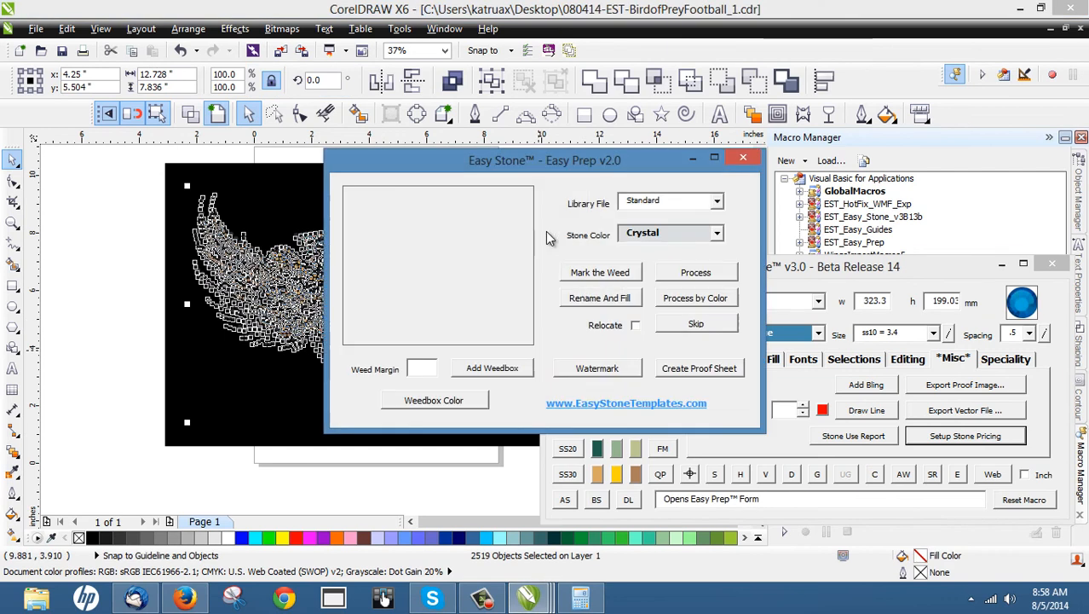
pyautogui.click(674, 298)
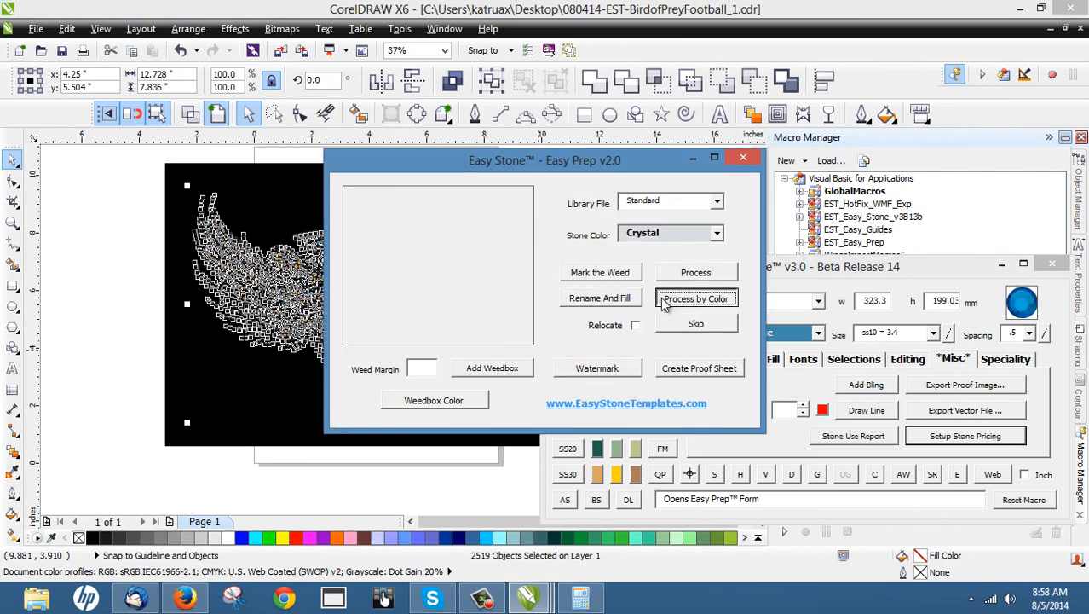
# - Assign Crystal to the football's gray outline stones and the white lace stones, processing both groups by color
pyautogui.click(718, 233)
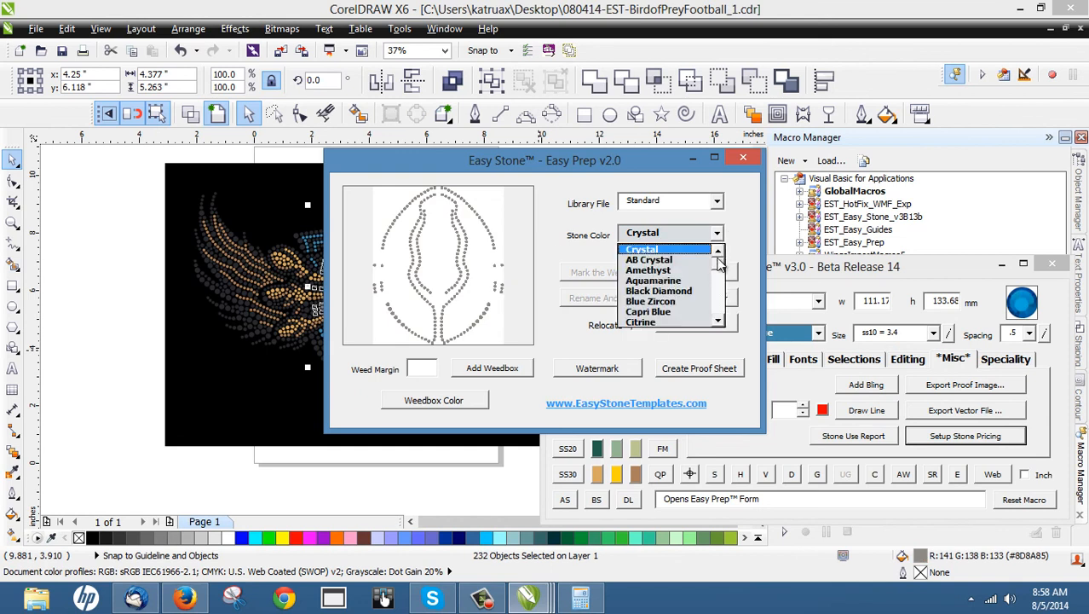
pyautogui.click(661, 255)
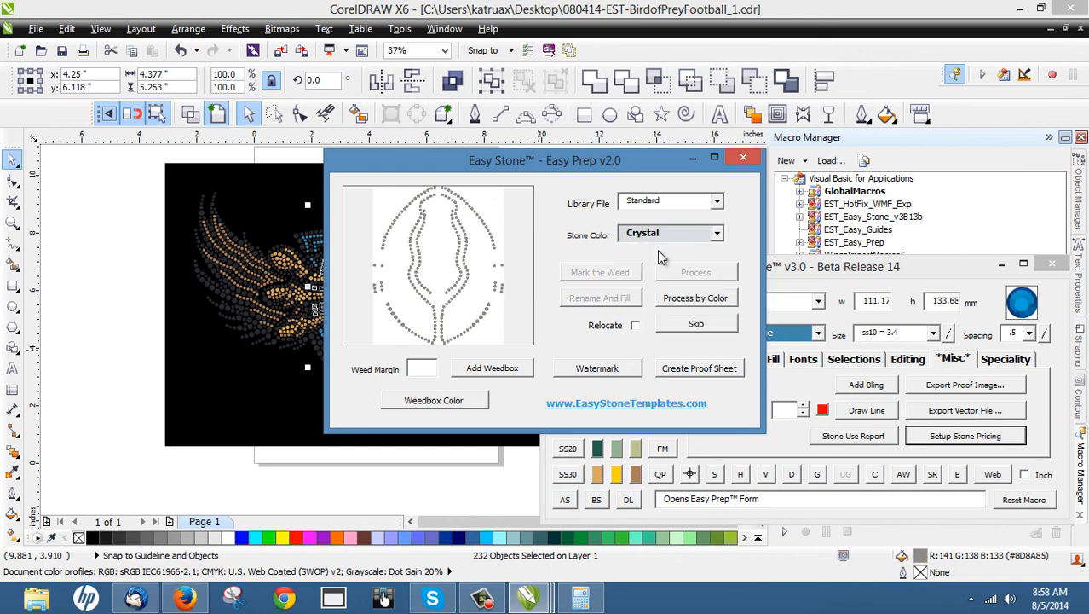
pyautogui.click(695, 300)
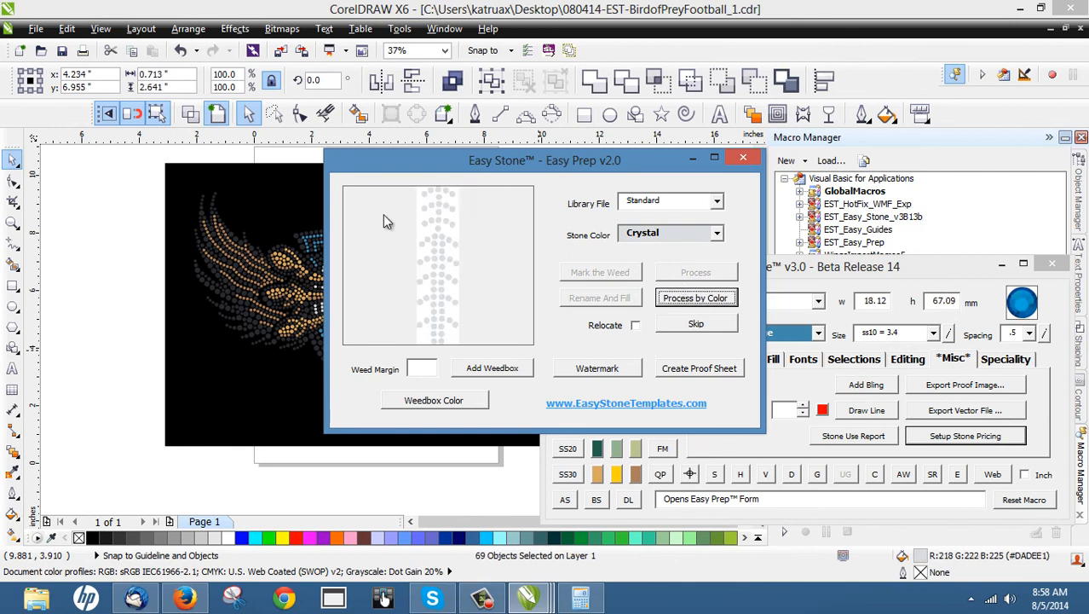
pyautogui.click(680, 304)
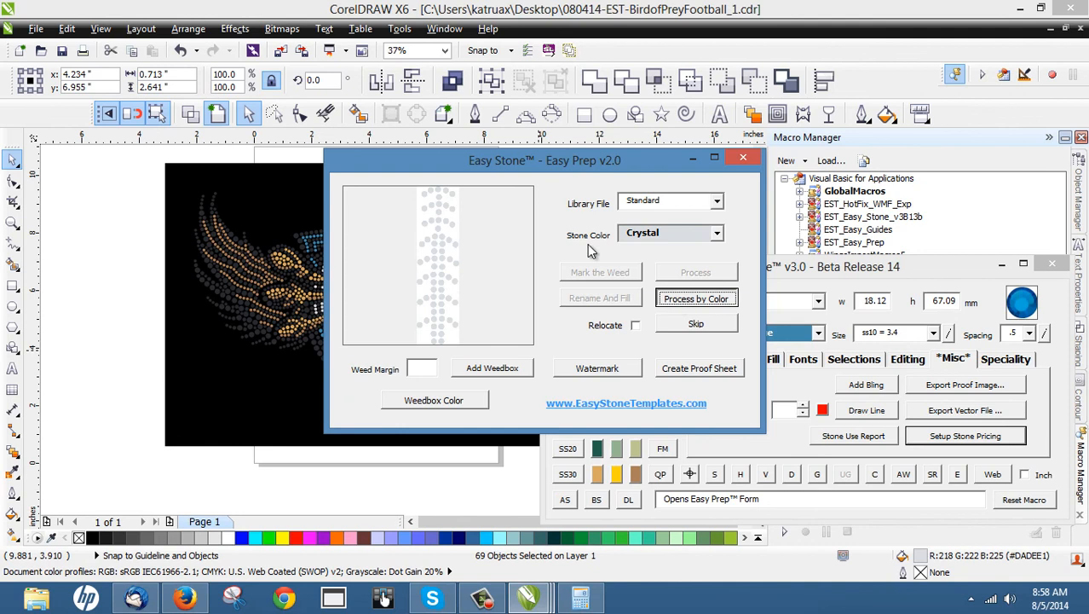
# - Assign Jet Black to the black stones of the wings and football and process them by color
pyautogui.click(719, 233)
pyautogui.moveTo(722, 267); pyautogui.dragTo(723, 294)
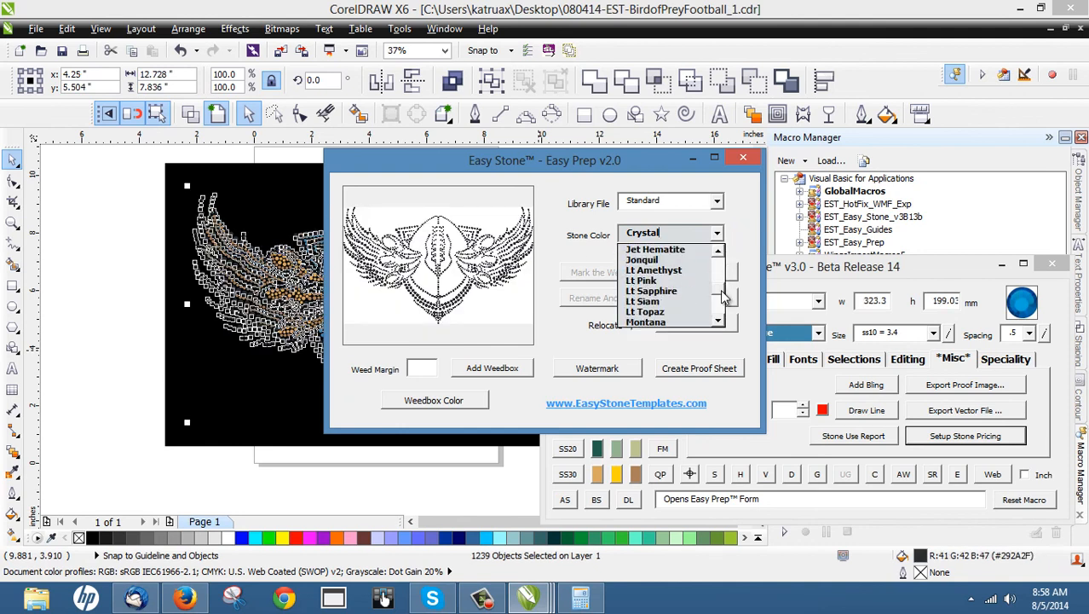
pyautogui.scroll(1, 723, 294)
pyautogui.click(658, 270)
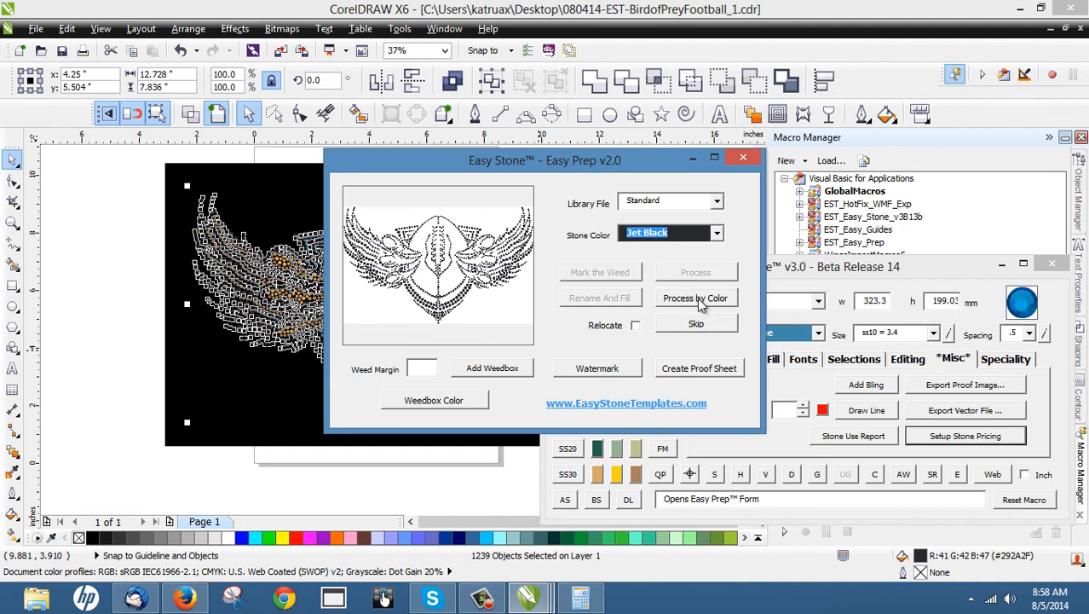
pyautogui.click(697, 300)
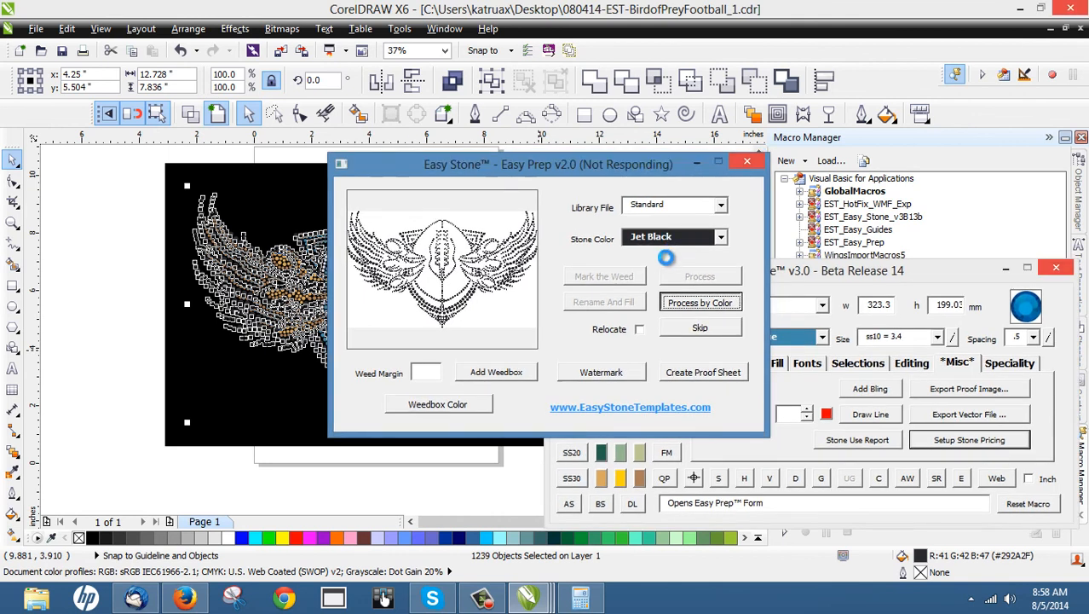
# - Process the brown wing stones as Smoked Topaz and the golden inner feather stones as Topaz
pyautogui.click(718, 238)
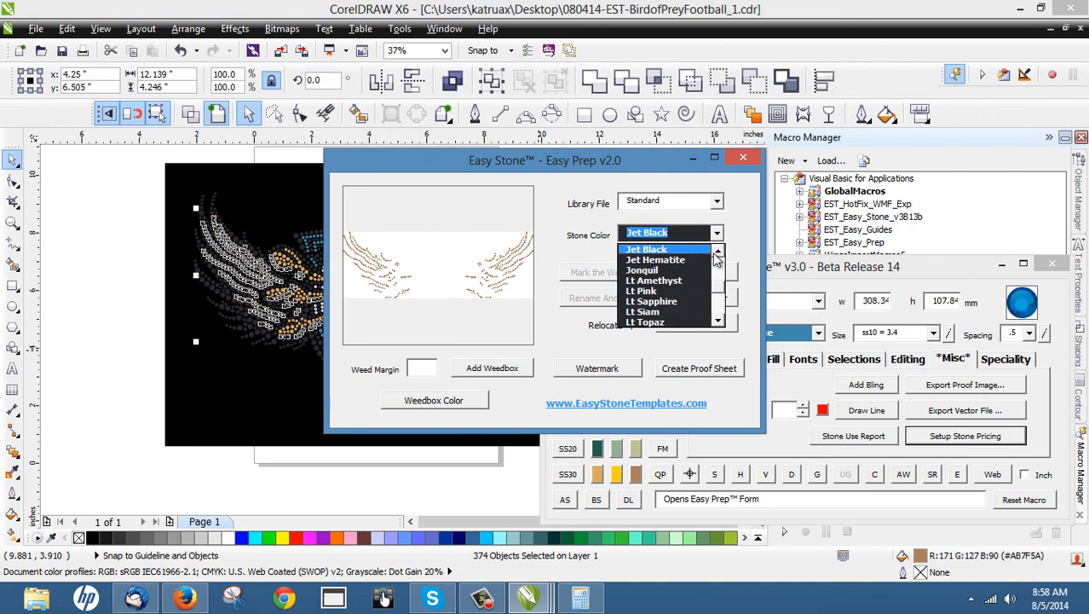
pyautogui.scroll(-5, 720, 293)
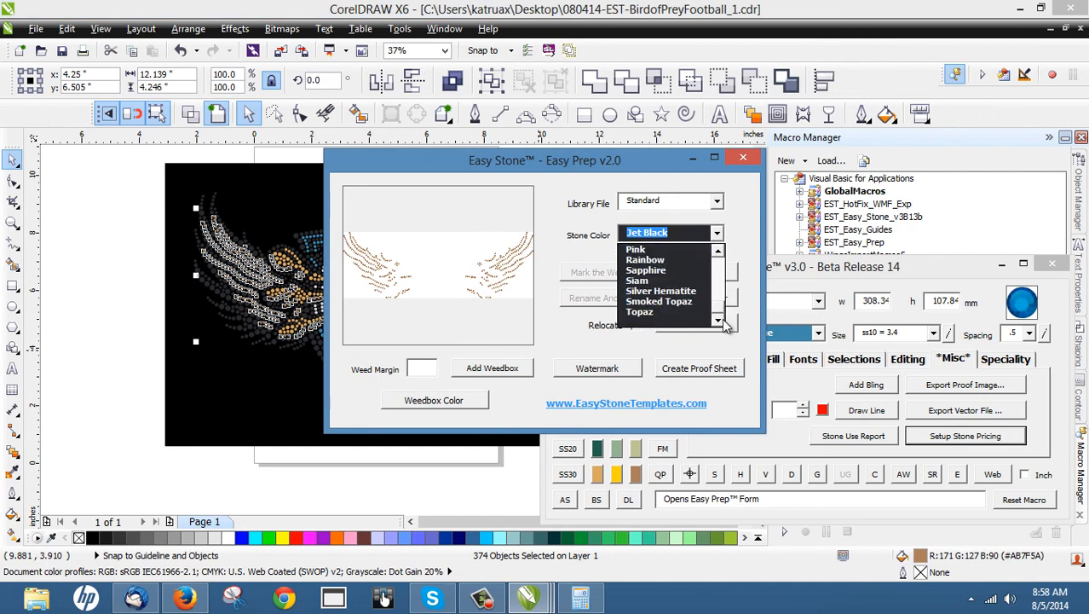
pyautogui.click(694, 311)
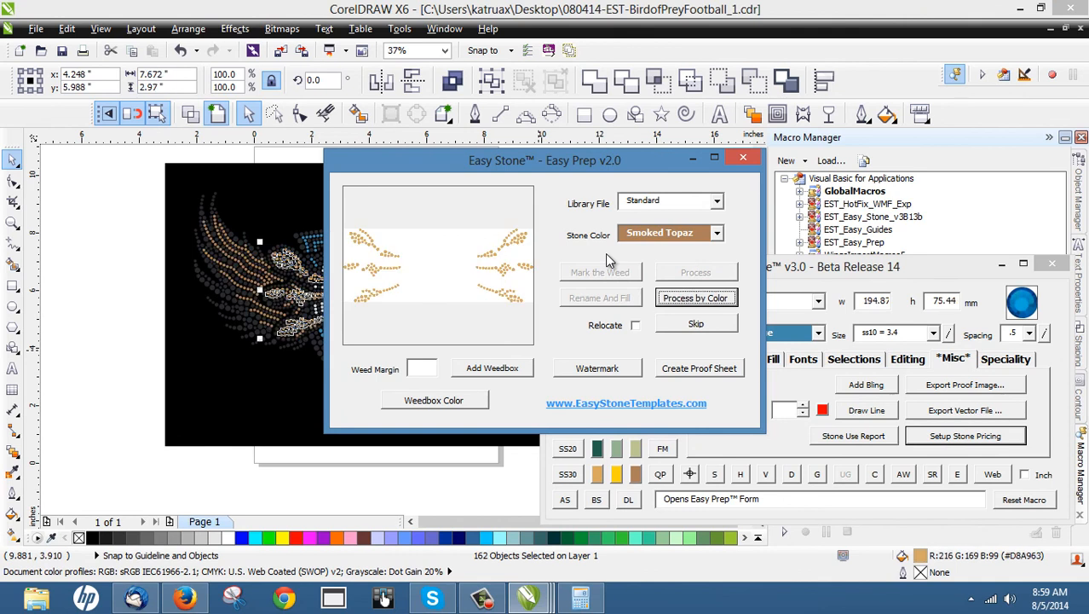
pyautogui.click(717, 233)
pyautogui.click(686, 312)
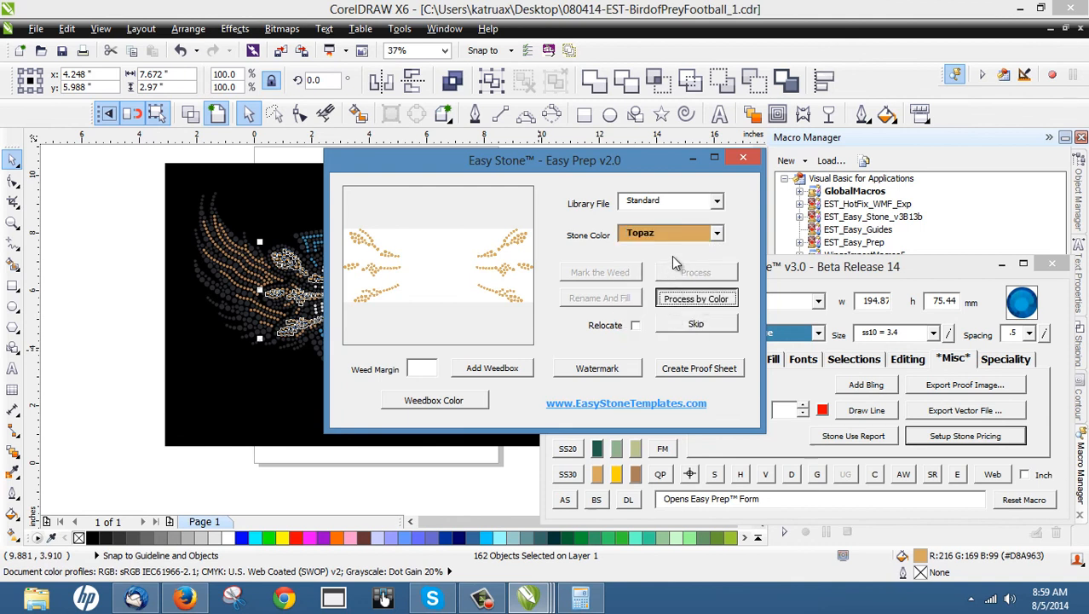
# - Assign Capri Blue to the football's blue stones, process them by color, and close Easy Prep
pyautogui.click(717, 233)
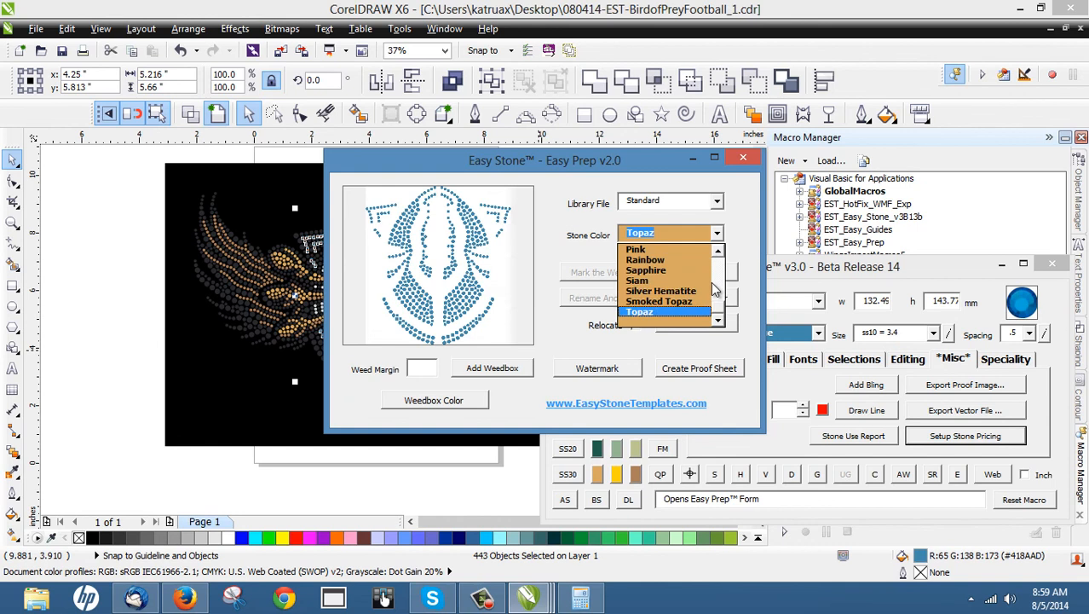
pyautogui.scroll(8, 716, 285)
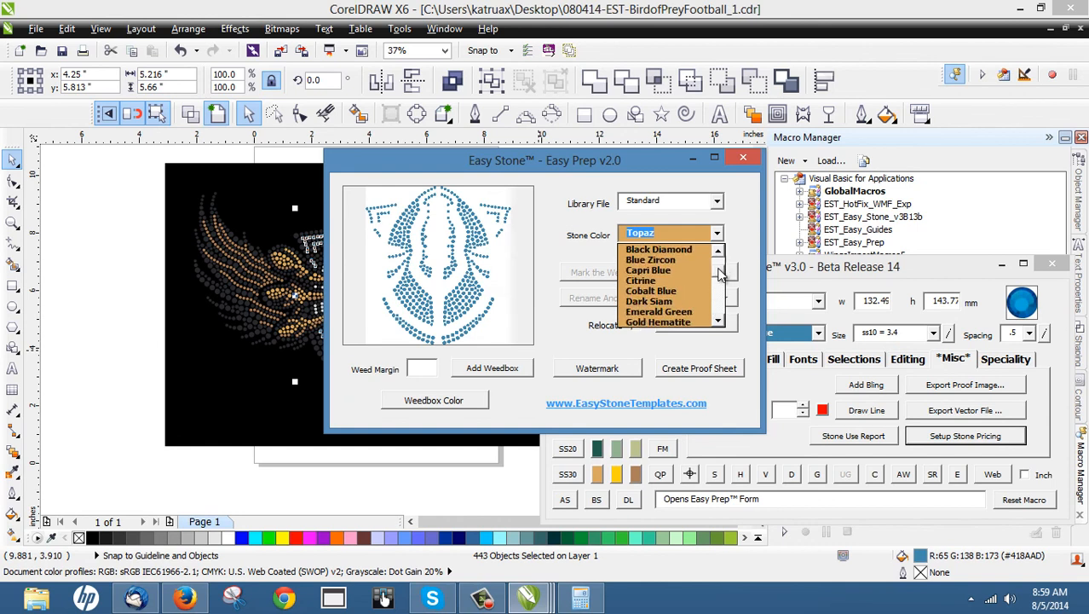
pyautogui.click(663, 270)
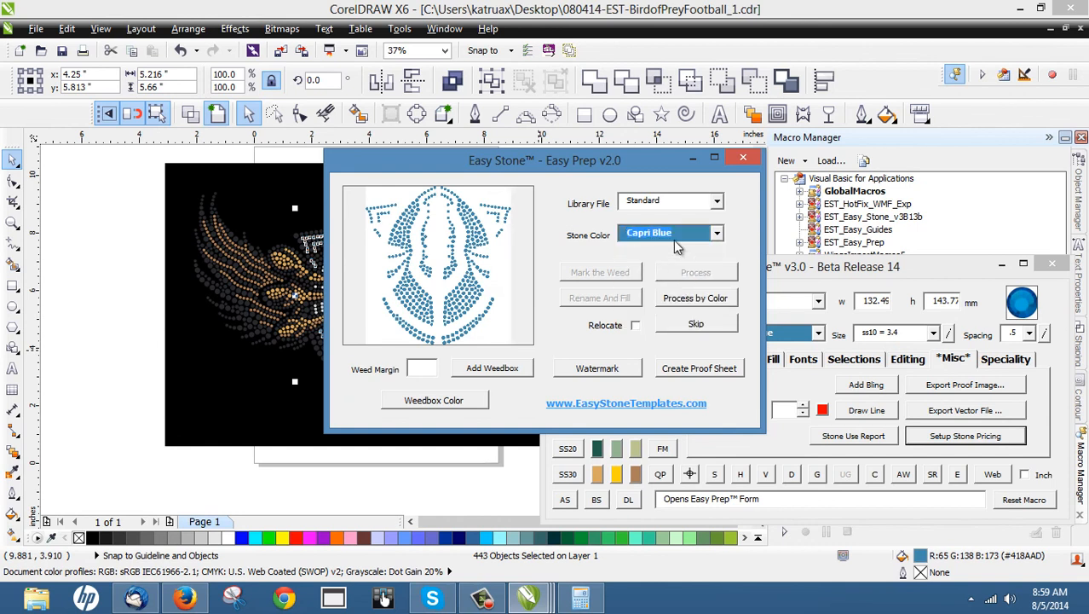
pyautogui.click(698, 297)
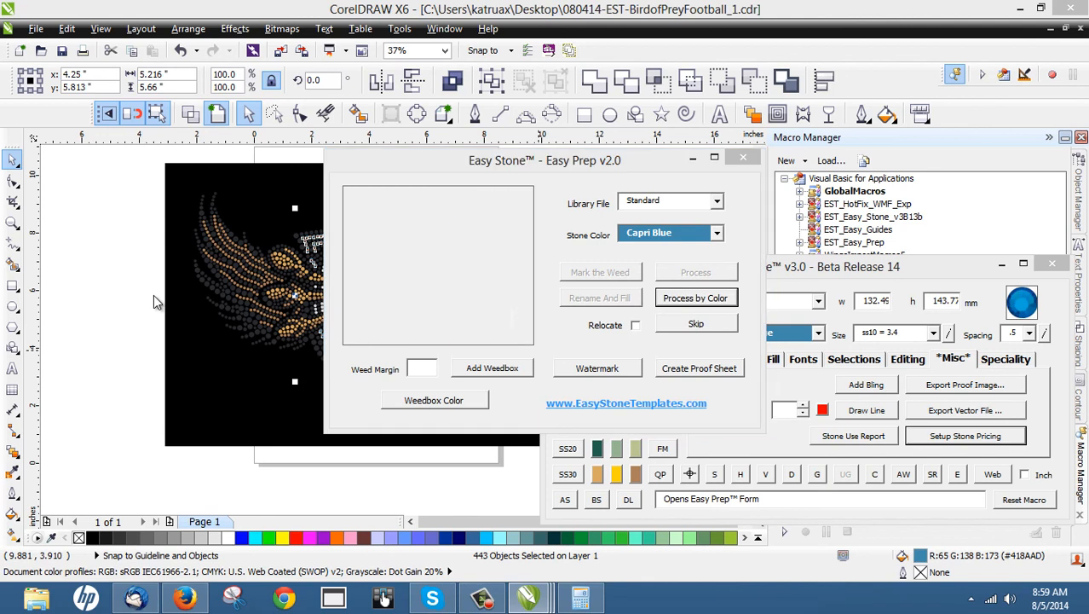
pyautogui.click(585, 334)
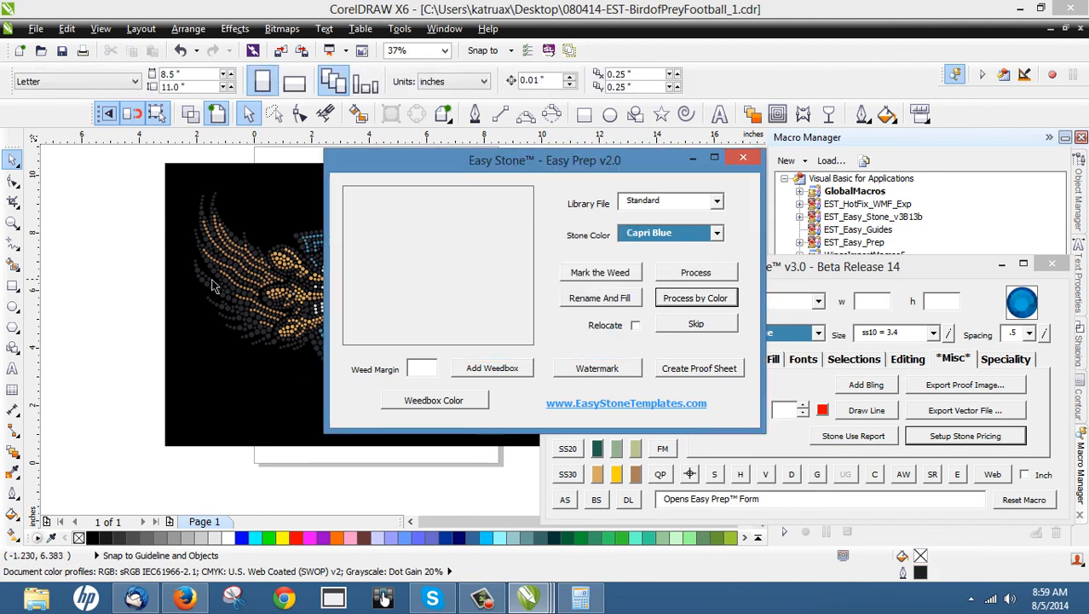
pyautogui.click(744, 158)
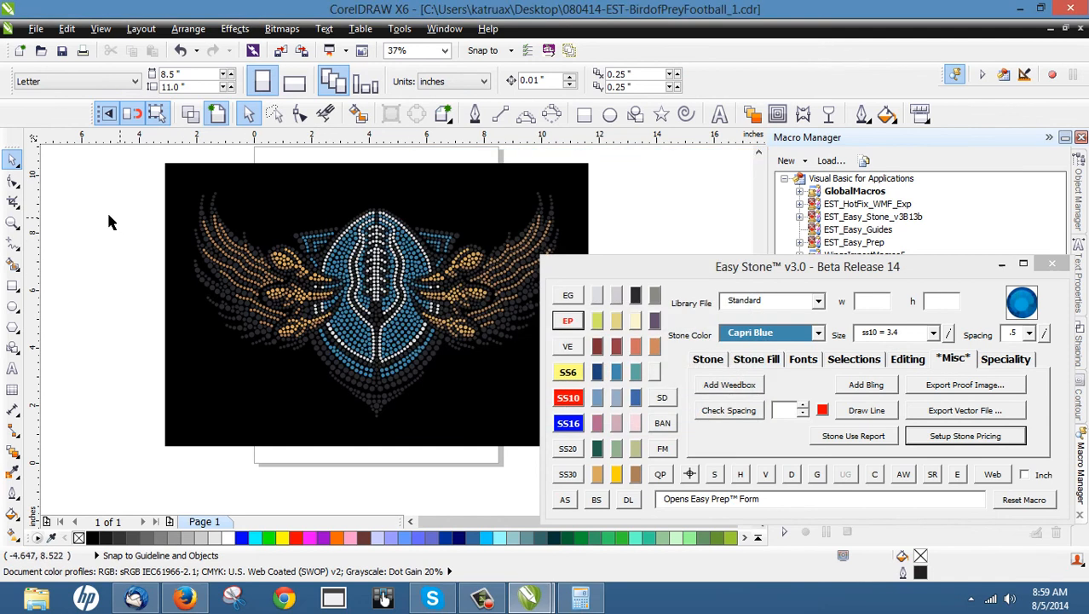
# - Select the whole design, generate its stone use report, and review the stone counts by color and size
pyautogui.scroll(-1, 113, 215)
pyautogui.scroll(-1, 313, 251)
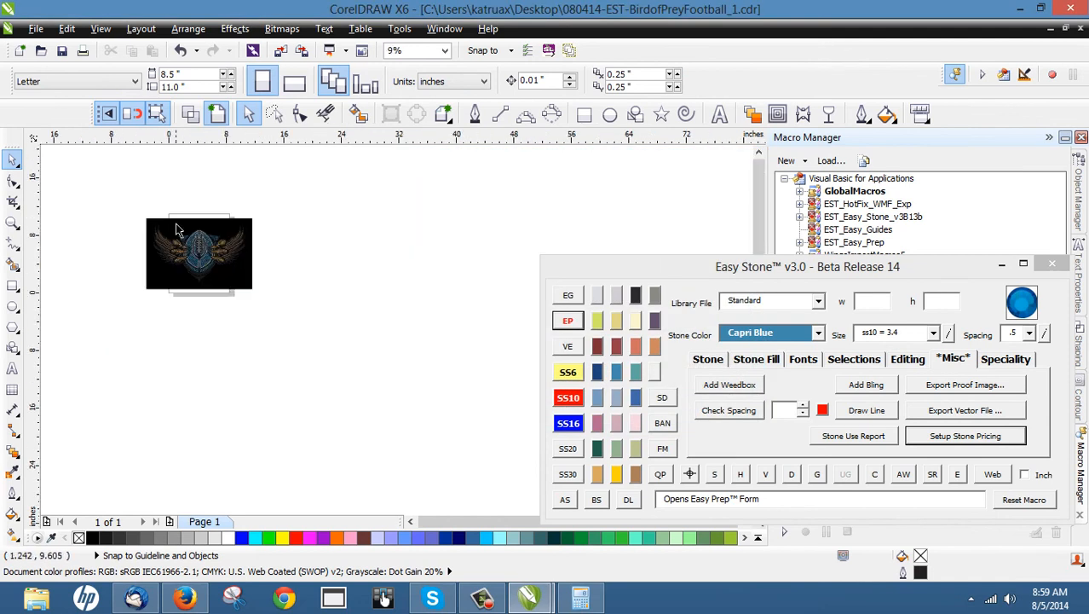
pyautogui.scroll(1, 175, 225)
pyautogui.scroll(1, 144, 258)
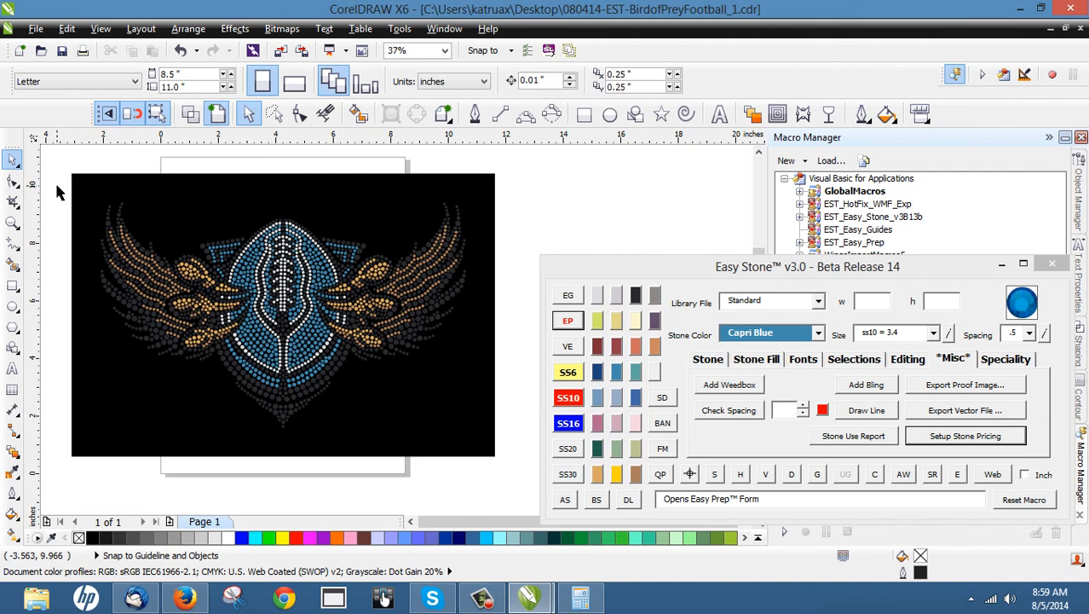
pyautogui.moveTo(354, 287); pyautogui.dragTo(509, 451)
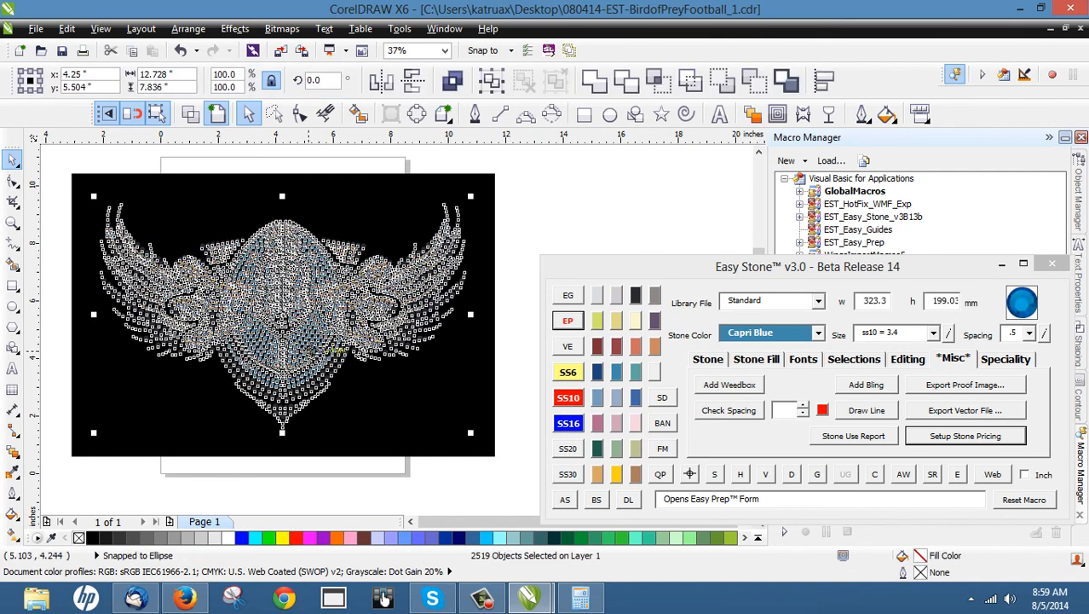
pyautogui.click(932, 474)
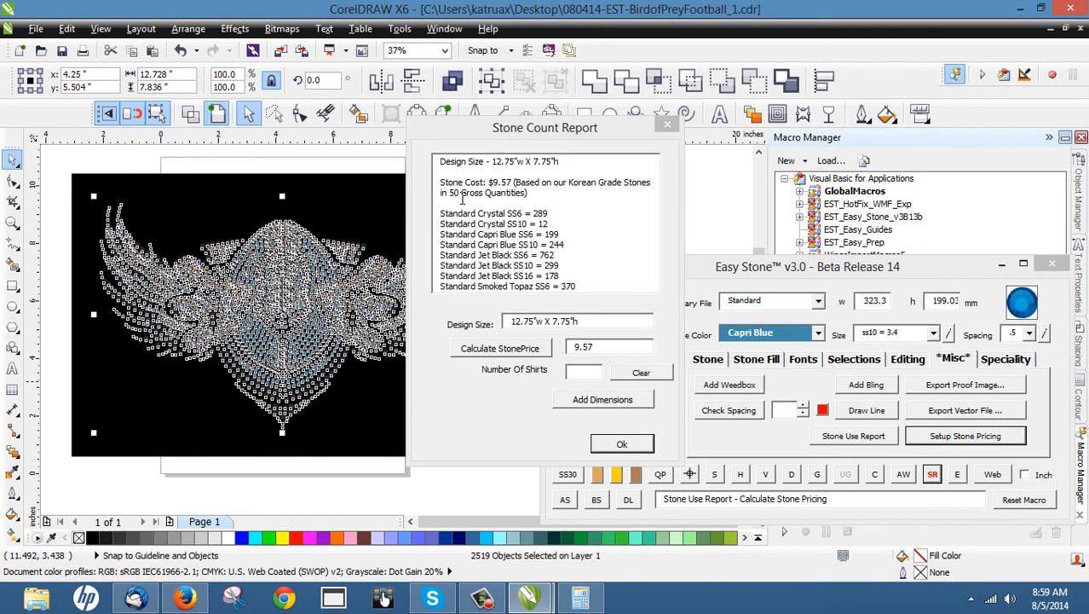
pyautogui.click(529, 224)
pyautogui.scroll(-2, 529, 224)
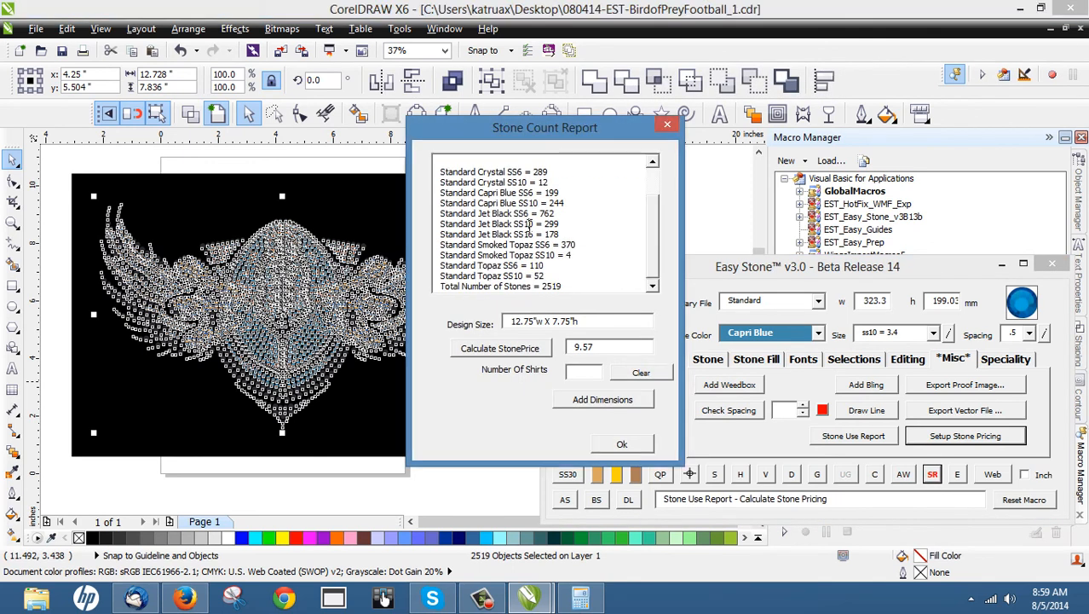
pyautogui.moveTo(651, 237); pyautogui.dragTo(659, 192)
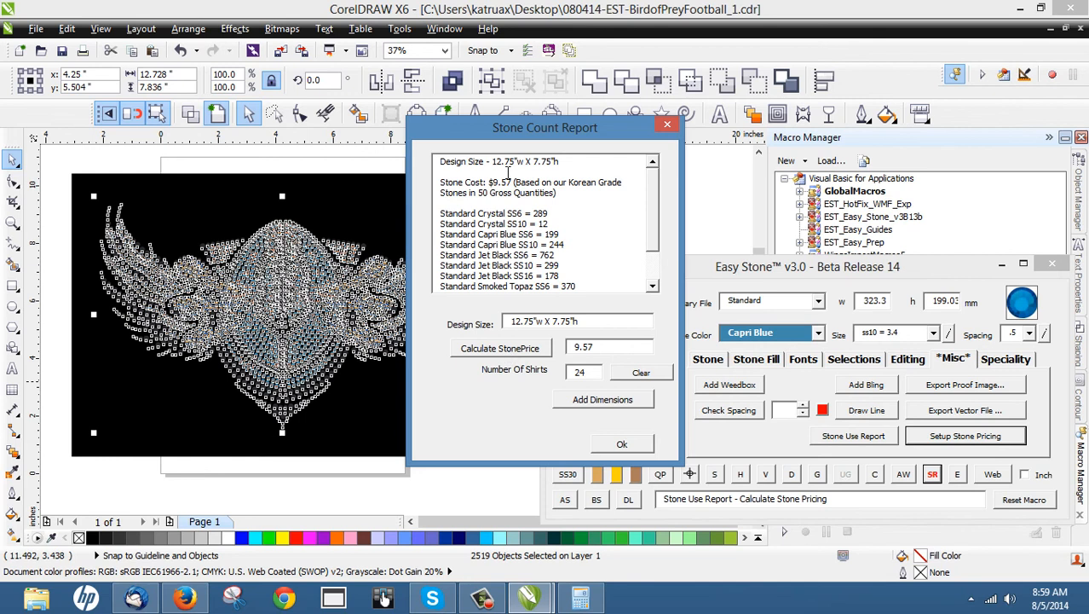
# - Calculate the stone price and gross quantities for 24 shirts, review the figures, and close the report
pyautogui.click(501, 349)
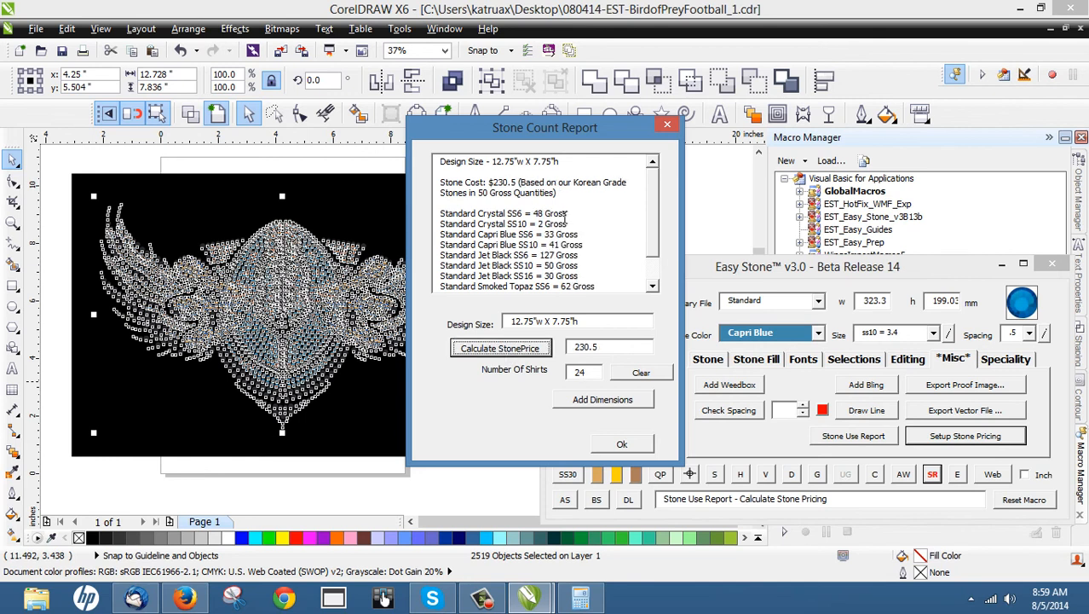
pyautogui.scroll(-1, 623, 220)
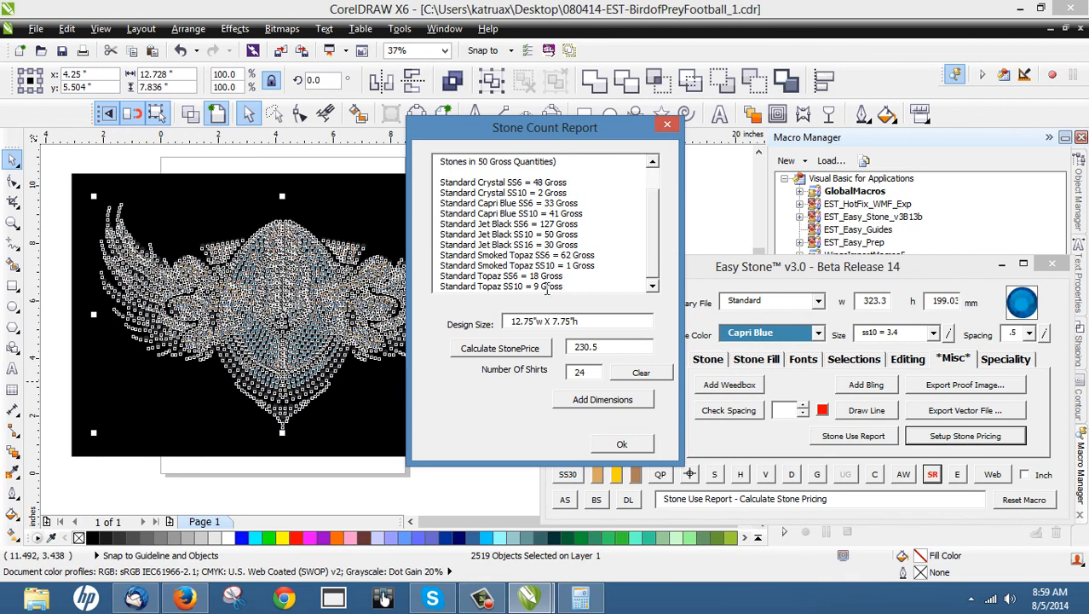
pyautogui.scroll(1, 654, 269)
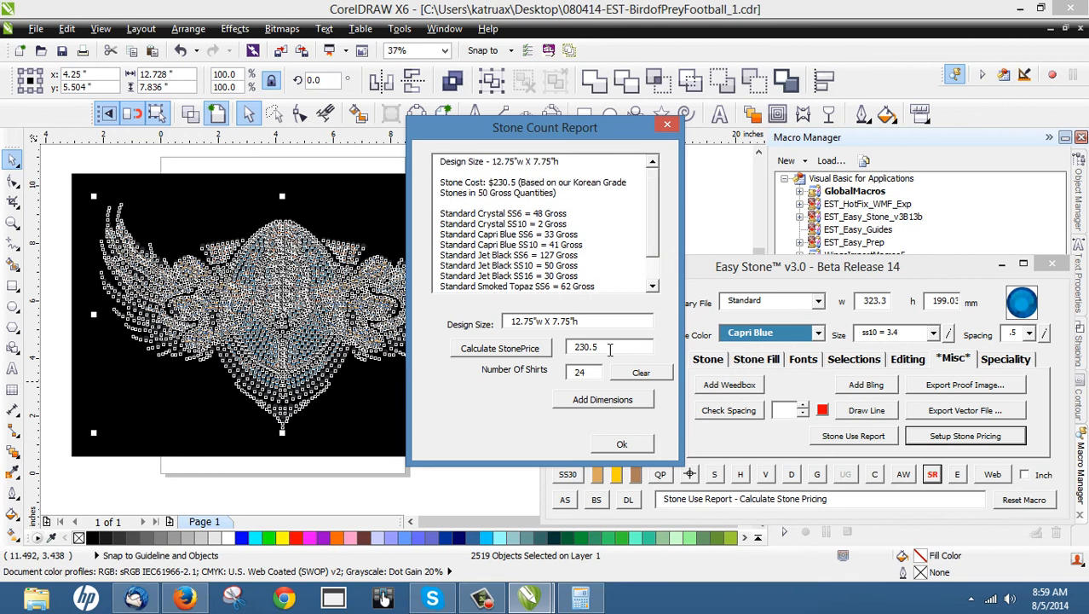
pyautogui.click(502, 354)
pyautogui.moveTo(608, 347); pyautogui.dragTo(534, 363)
pyautogui.moveTo(606, 347); pyautogui.dragTo(529, 368)
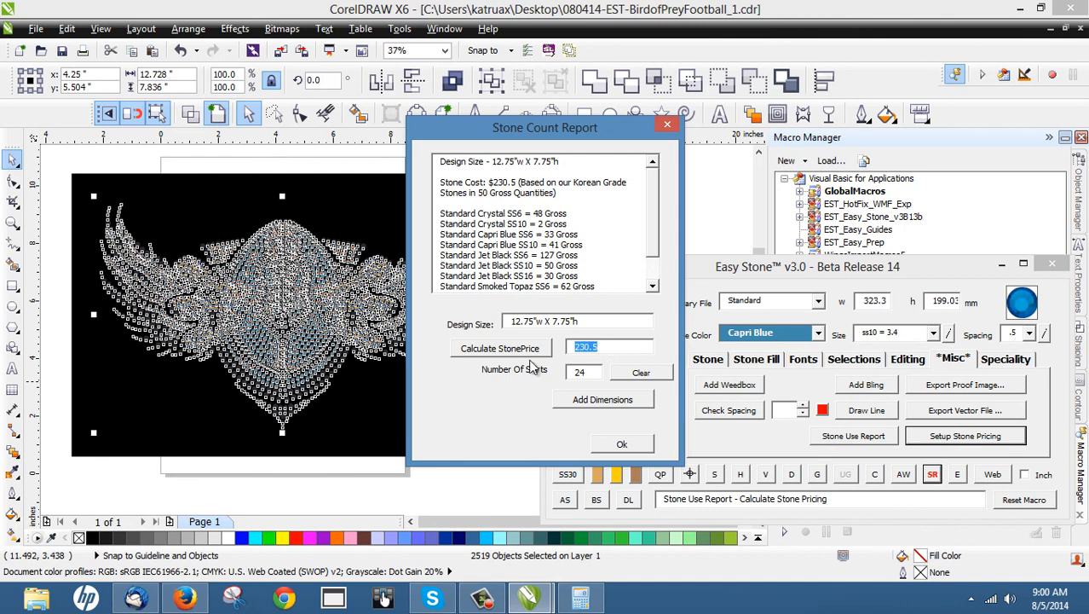
pyautogui.click(605, 347)
pyautogui.moveTo(605, 347); pyautogui.dragTo(555, 362)
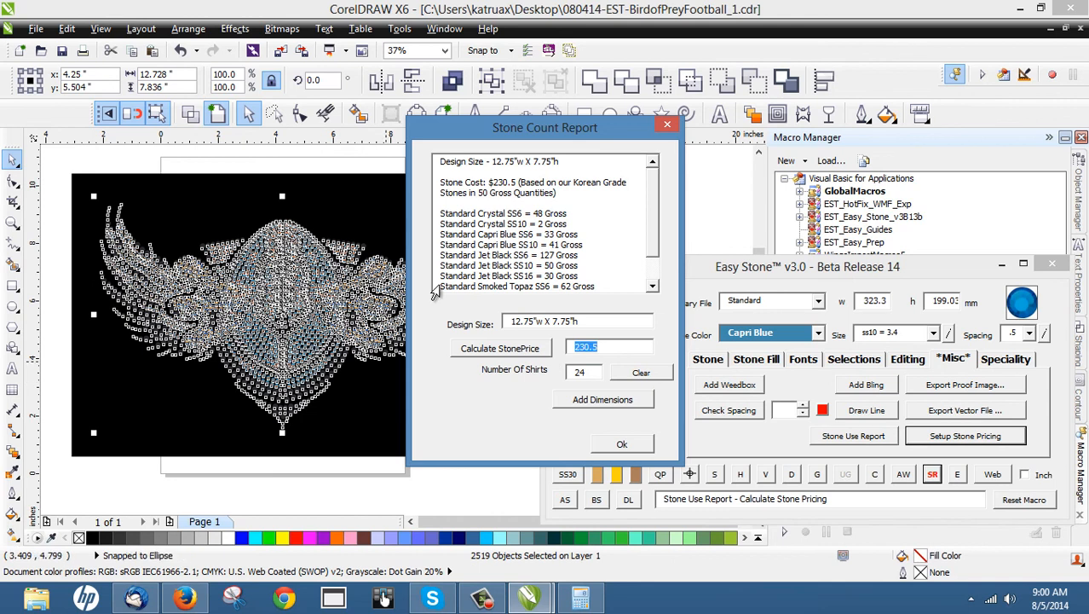
pyautogui.moveTo(567, 129); pyautogui.dragTo(594, 125)
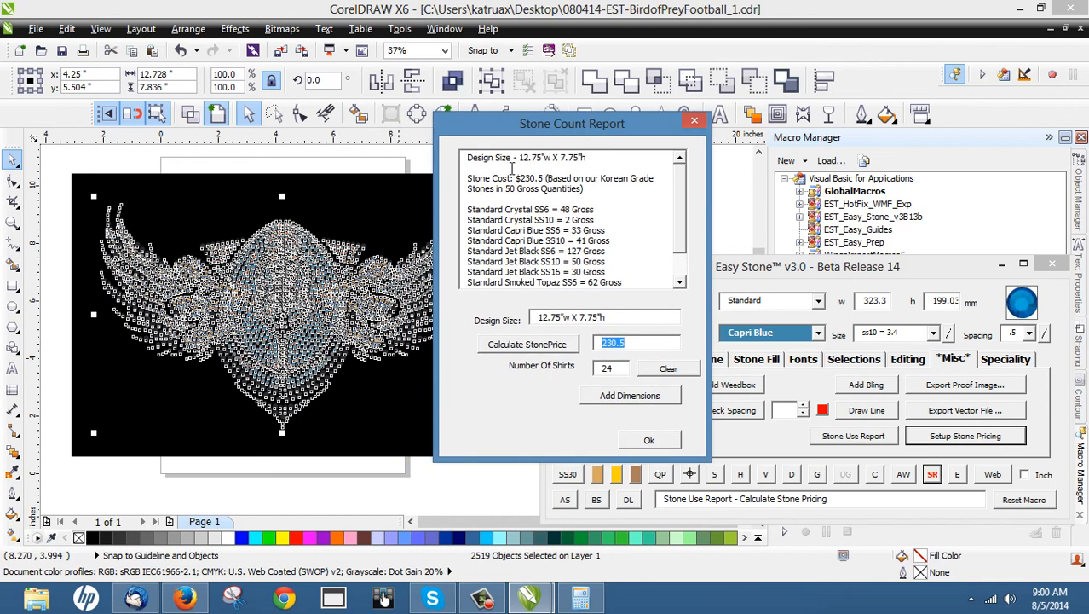
pyautogui.click(652, 439)
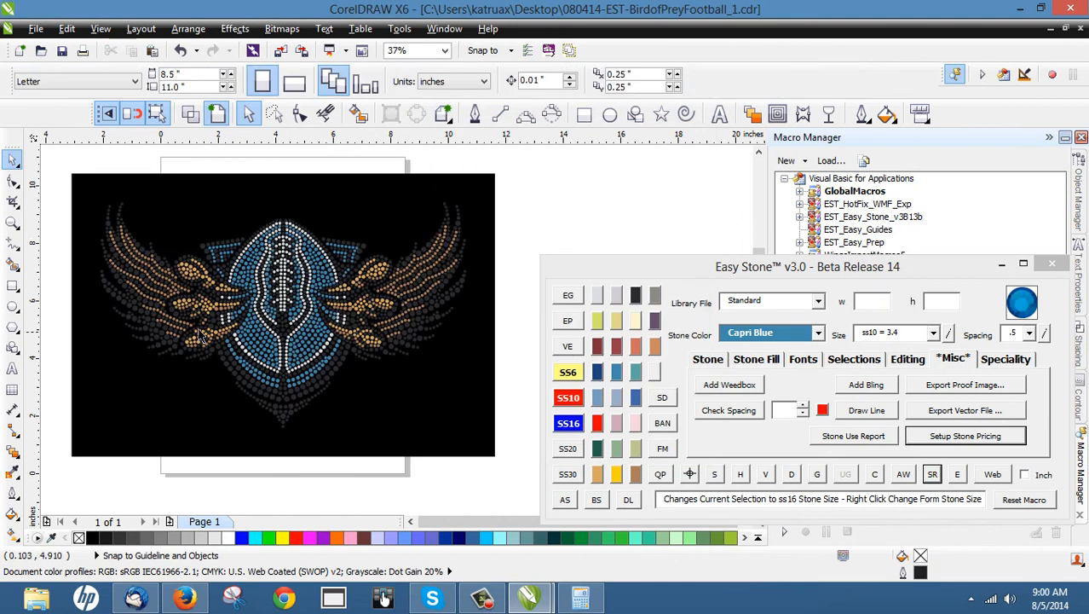